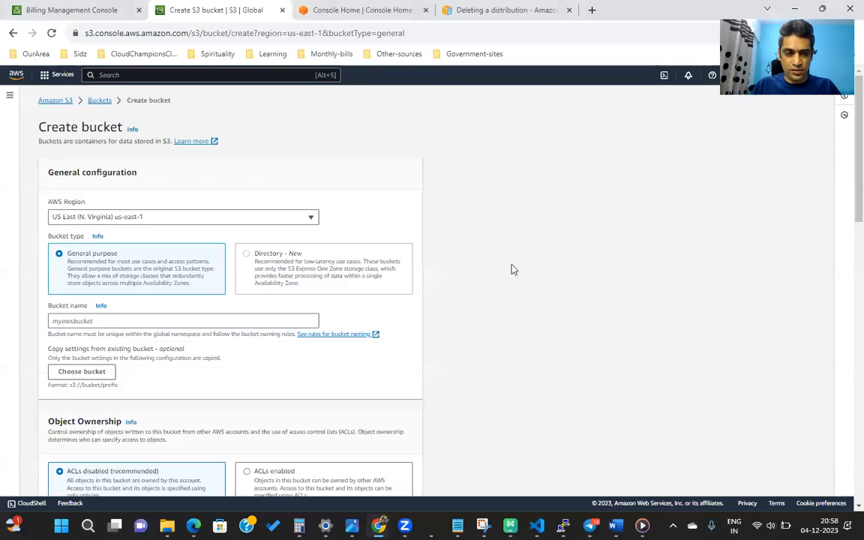
Enter cloudfront-demo as the name of the new general purpose bucket
scroll(189, 220, "down", 1)
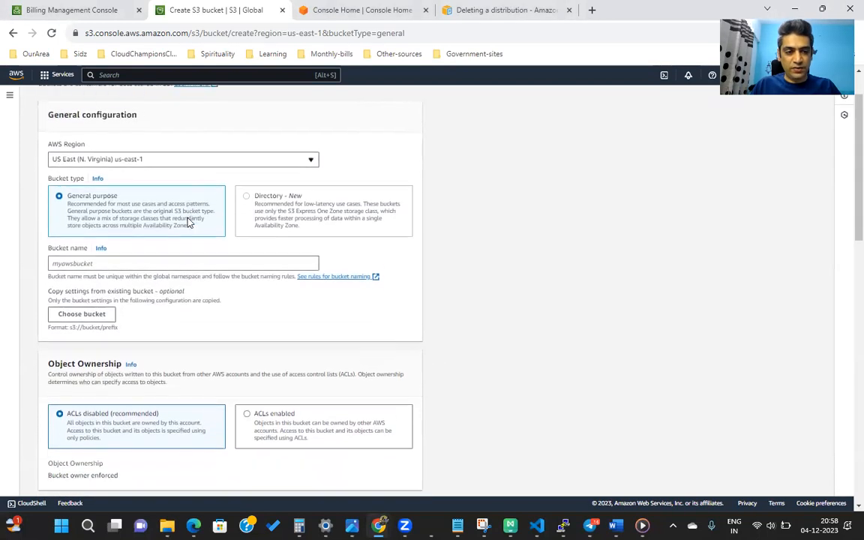
left_click(127, 249)
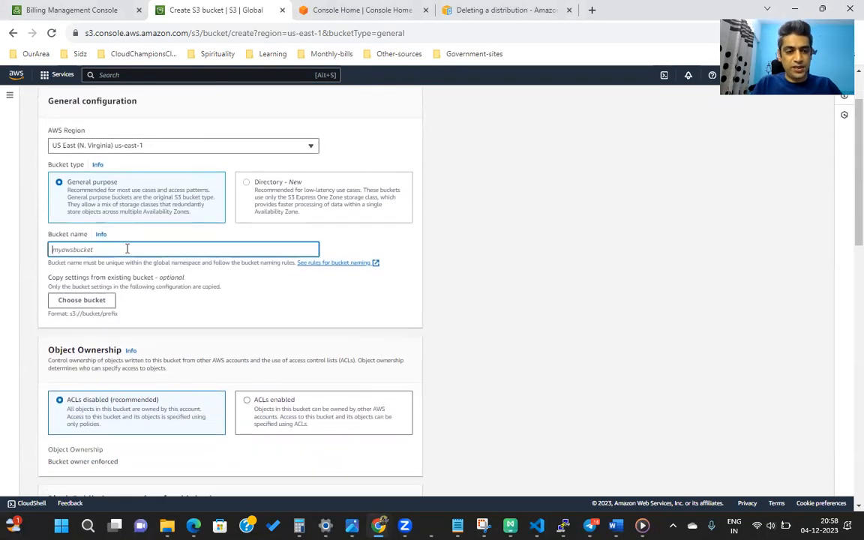
type("cloudfront-demo")
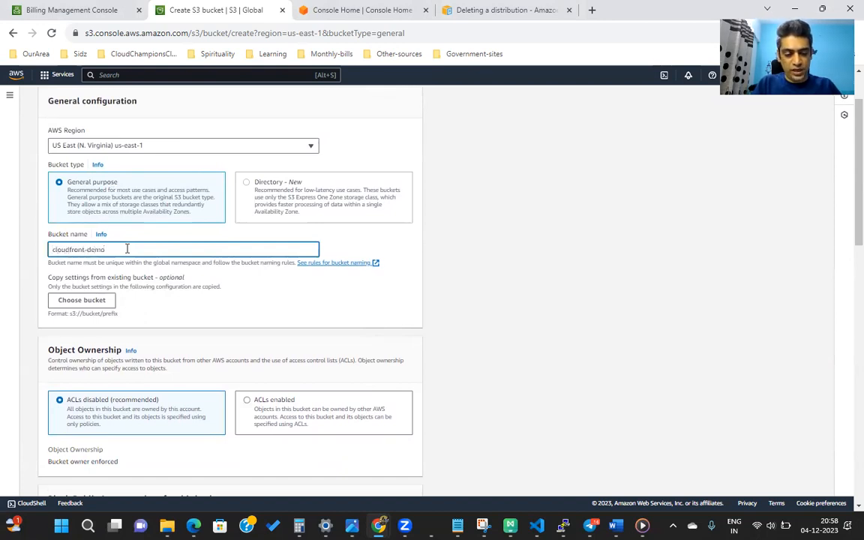
key("ctrl+a")
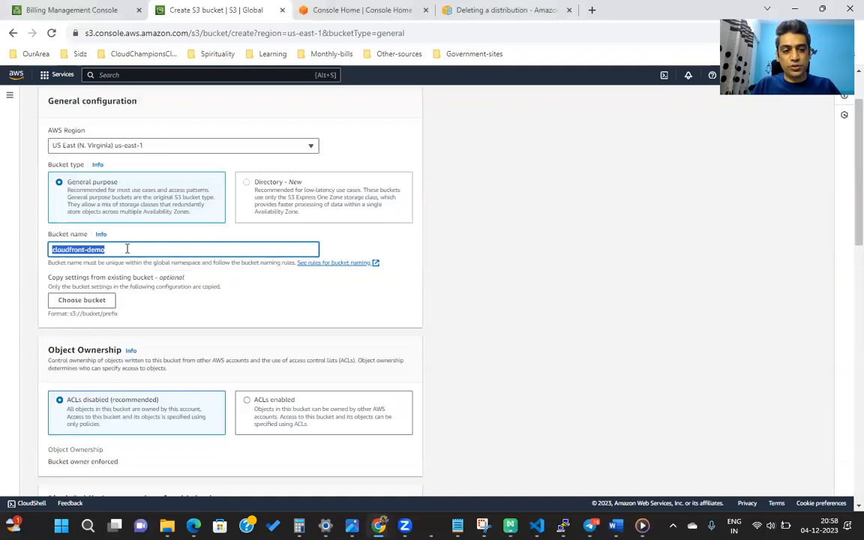
left_click(218, 317)
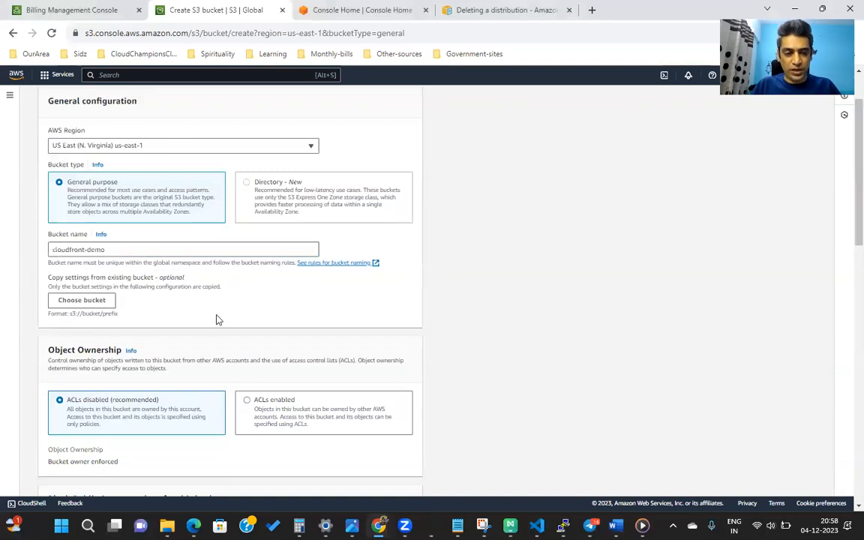
Enable ACLs for the bucket and turn off Block all public access, acknowledging that its objects might become public
scroll(219, 318, "down", 2)
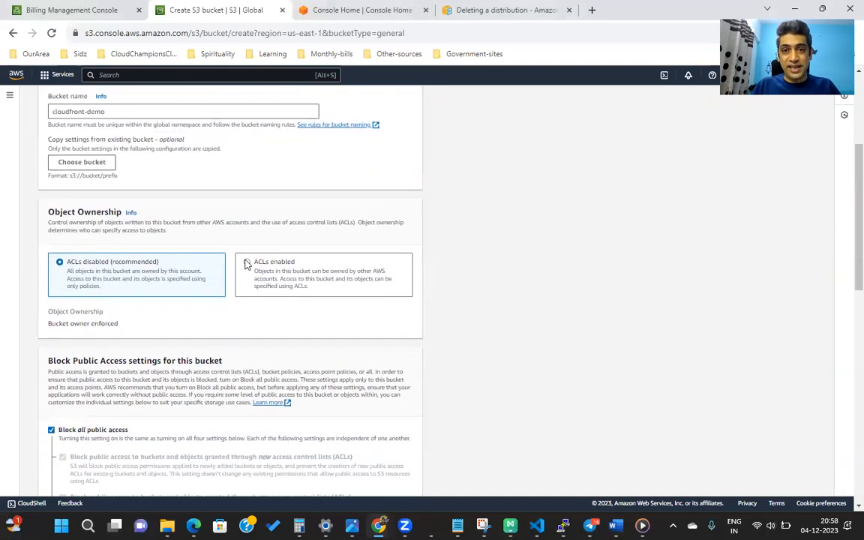
left_click(248, 264)
scroll(247, 264, "down", 3)
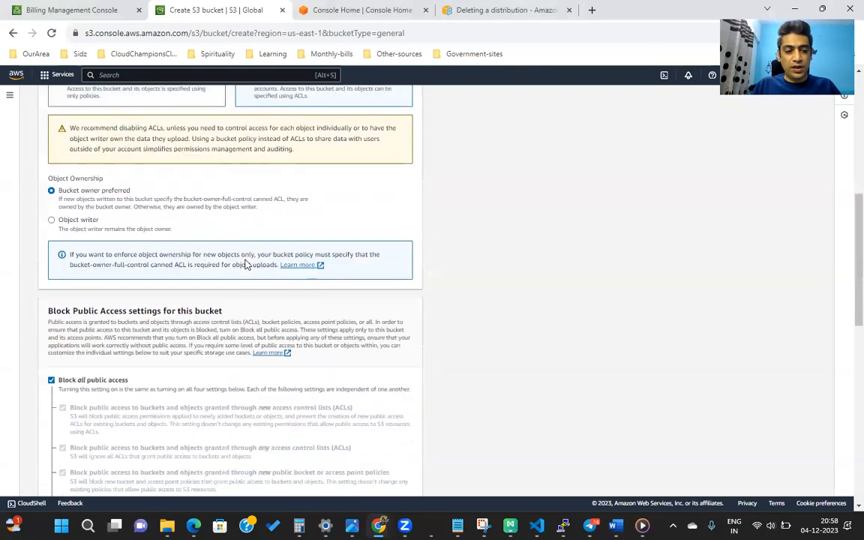
scroll(248, 264, "down", 1)
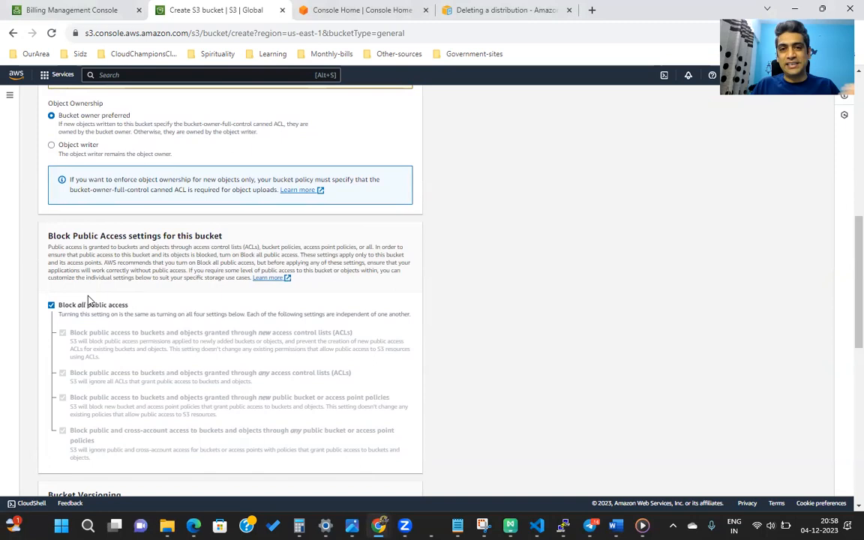
left_click(51, 306)
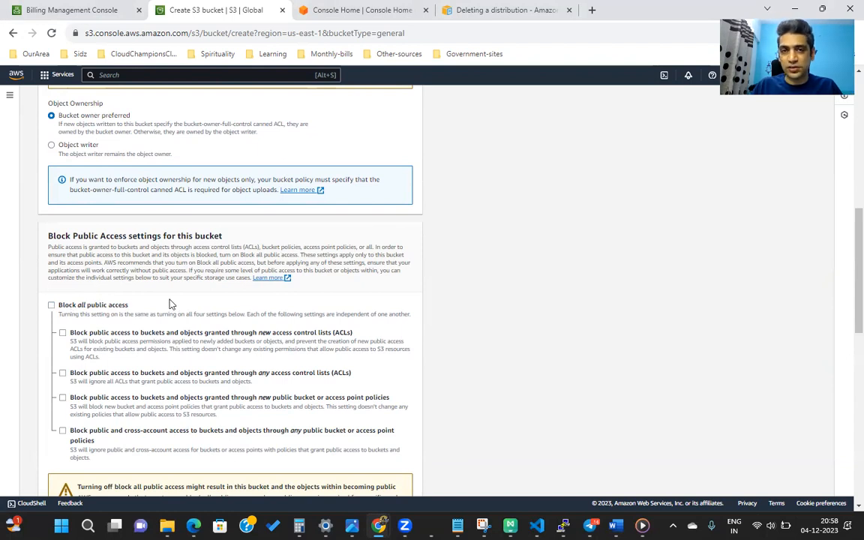
scroll(170, 304, "down", 3)
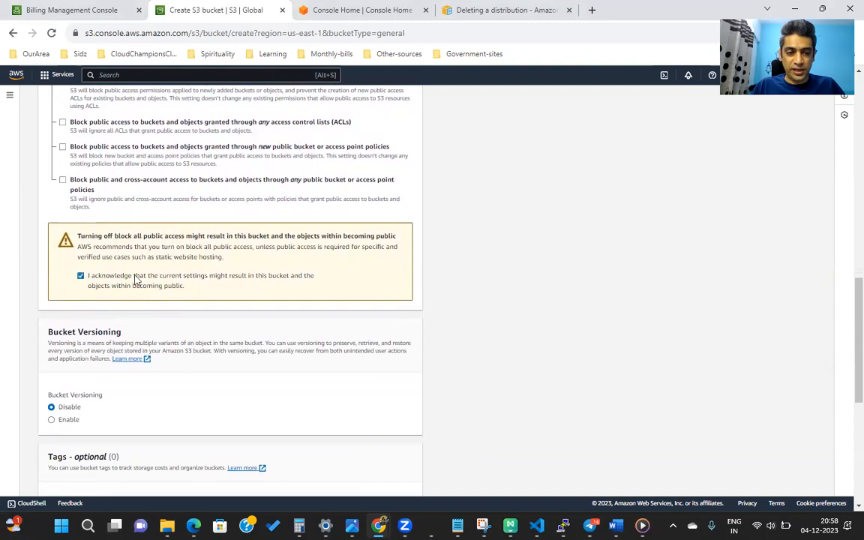
Try to create the bucket with the default versioning, tag and encryption settings
scroll(187, 274, "down", 2)
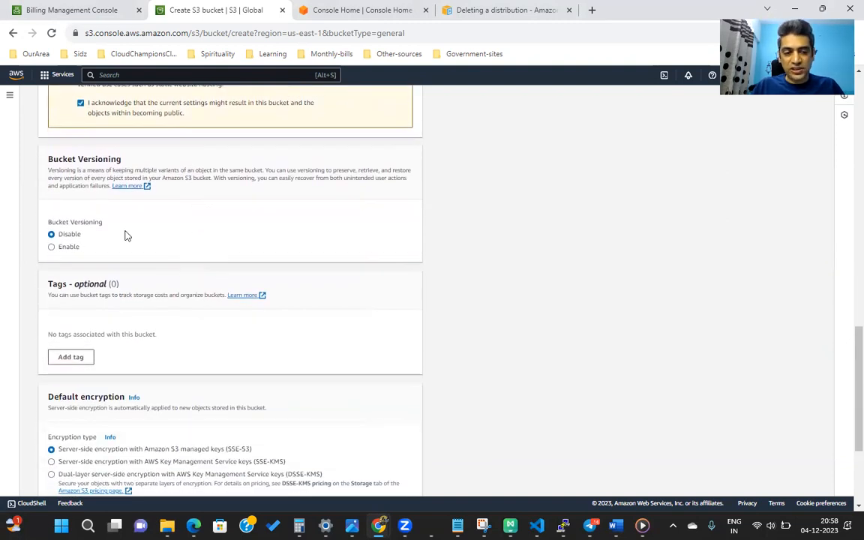
scroll(126, 237, "down", 2)
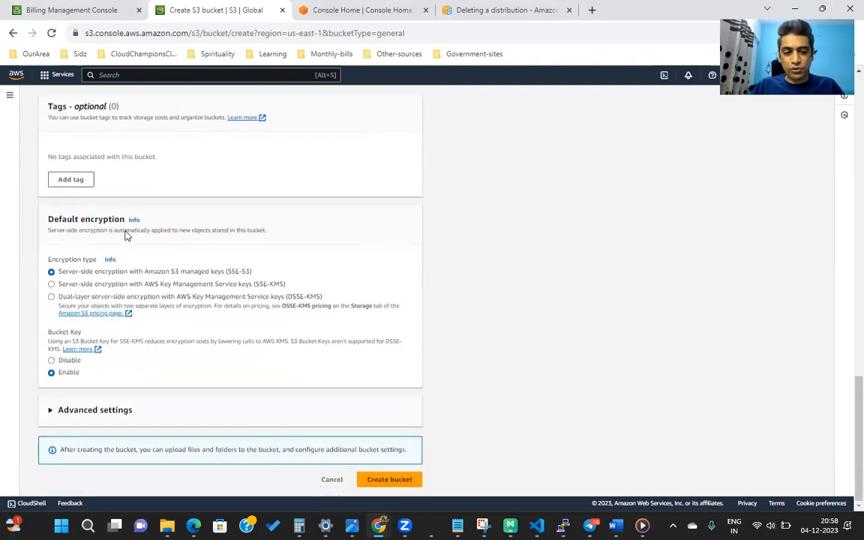
left_click(386, 479)
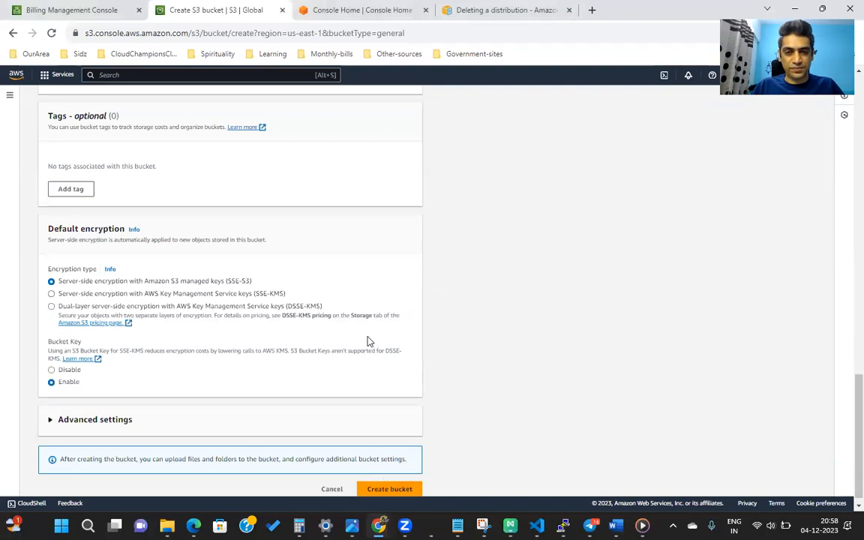
Change the bucket name to cloudfront-demo-3 and create the bucket with the remaining settings kept
scroll(368, 341, "up", 15)
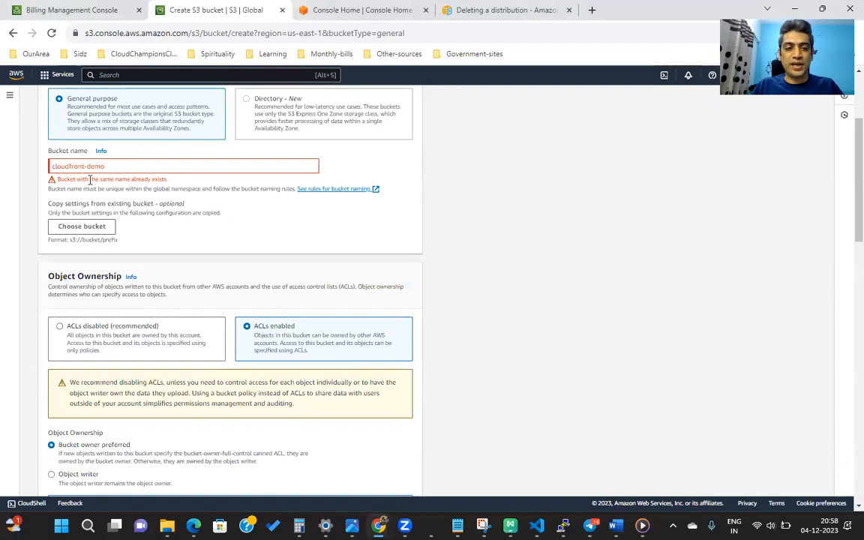
left_click(113, 167)
type("-3")
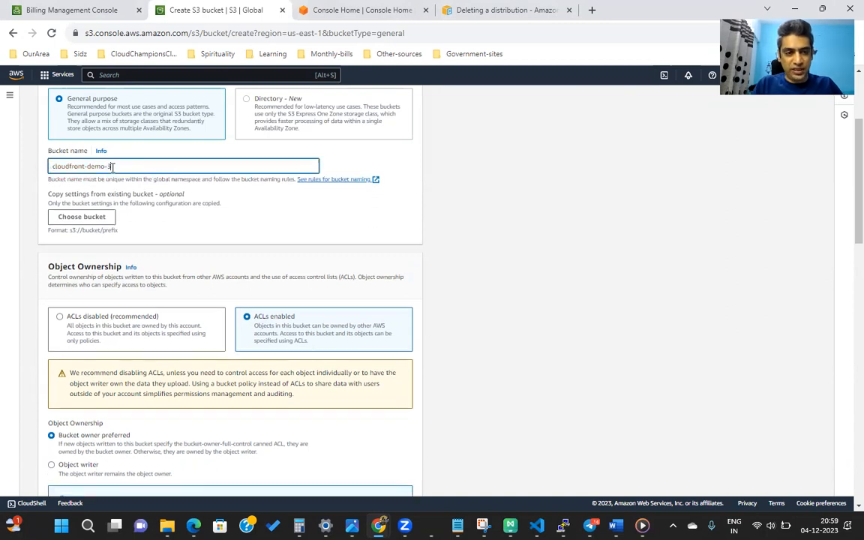
key("ctrl+a")
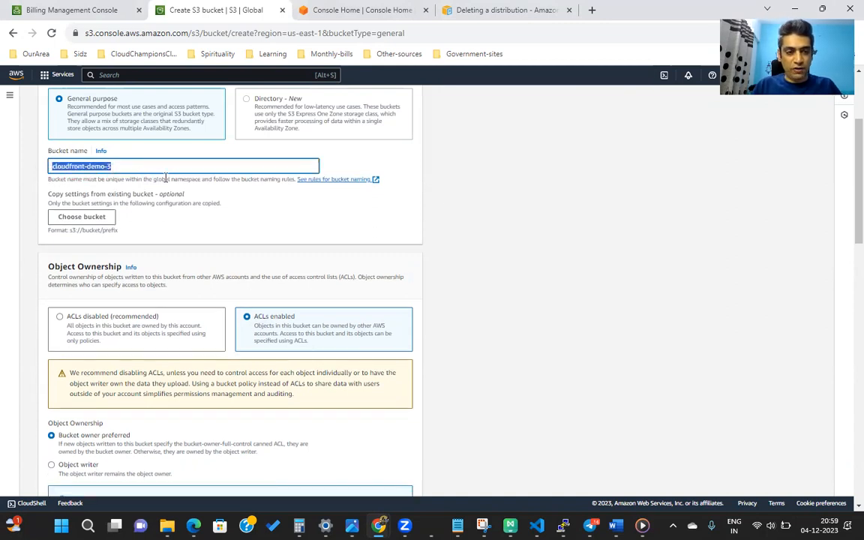
scroll(266, 208, "down", 15)
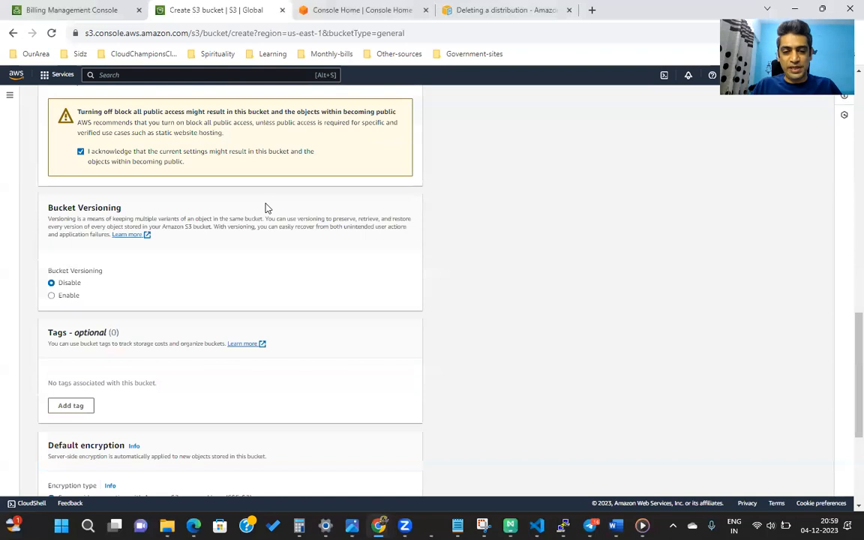
left_click(390, 480)
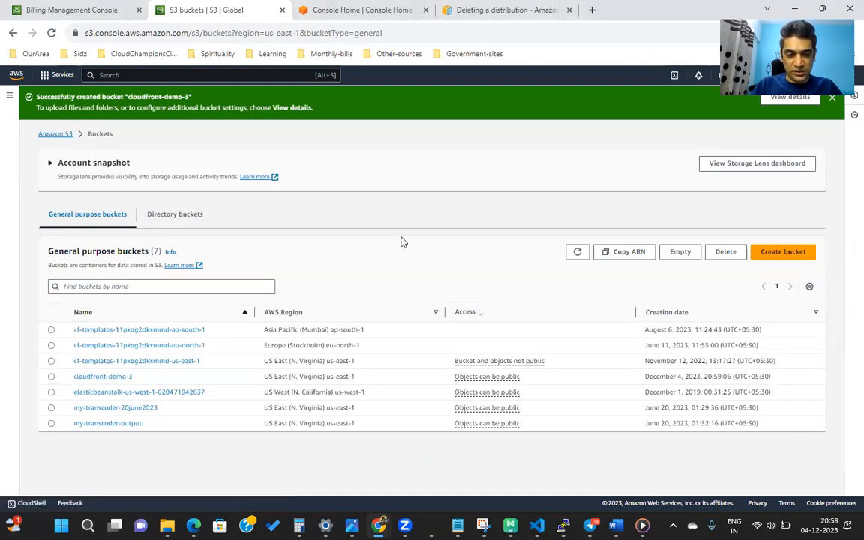
Open the cloudfront-demo-3 bucket from the list of general purpose buckets
key("ctrl+plus")
scroll(401, 242, "down", 3)
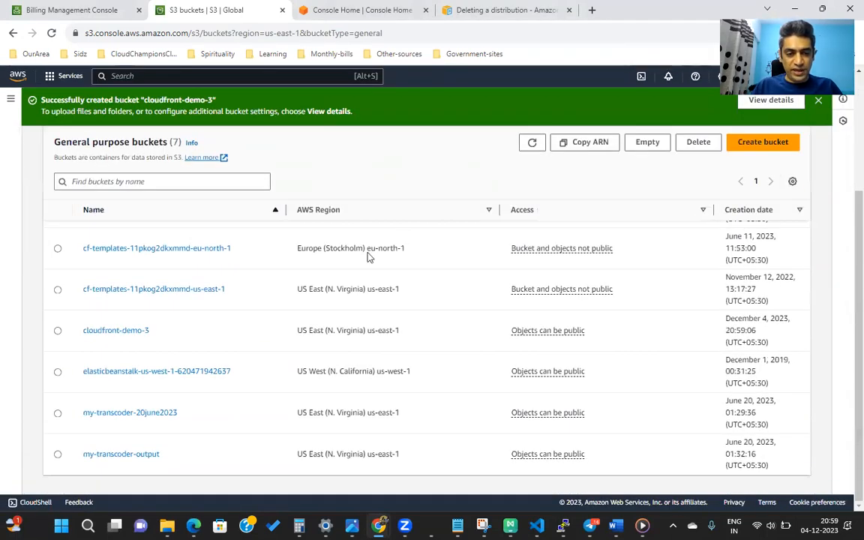
left_click(132, 331)
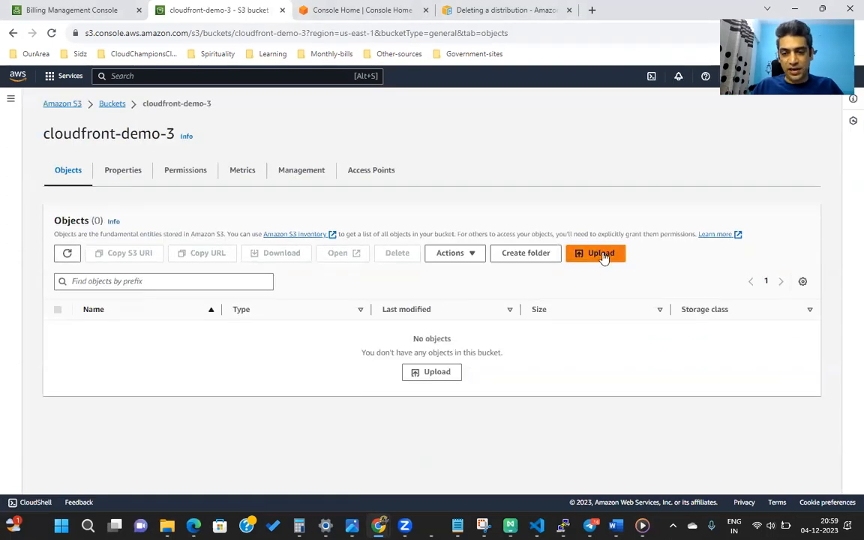
Upload the image files shrek-1 and shrek-2 to the cloudfront-demo-3 bucket and return to its object list
left_click(601, 254)
left_click(379, 251)
left_click(372, 247)
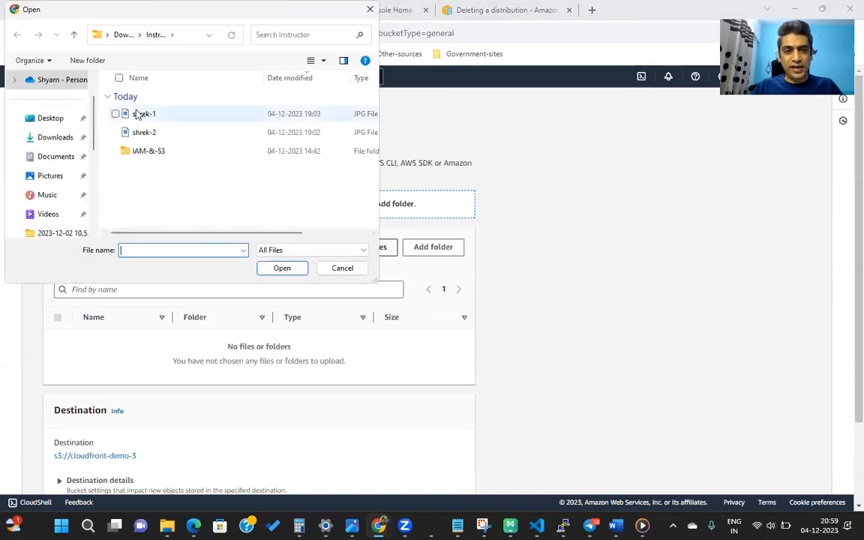
left_click(140, 115)
left_click(152, 135, "ctrl")
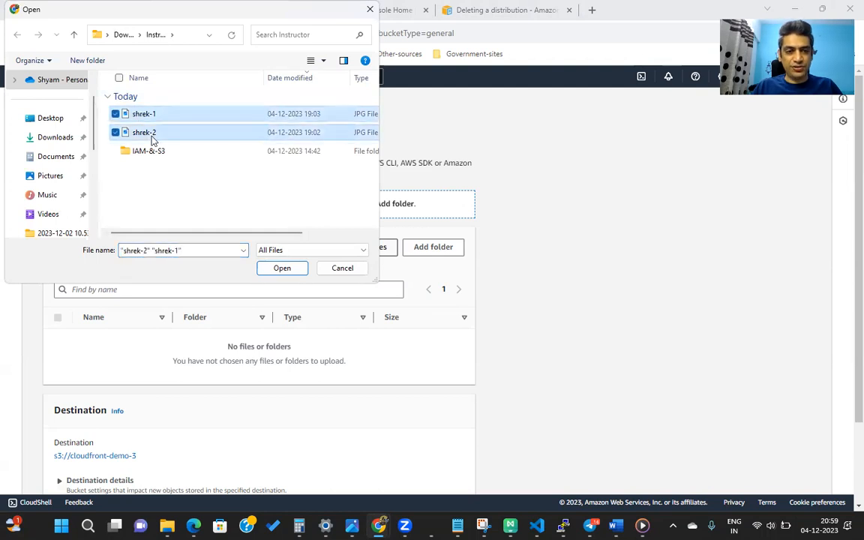
left_click(282, 268)
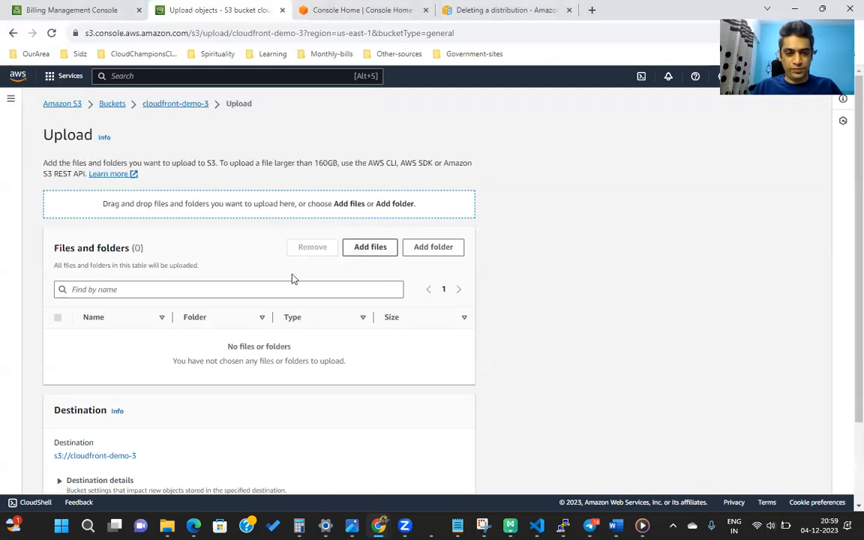
scroll(306, 303, "down", 1)
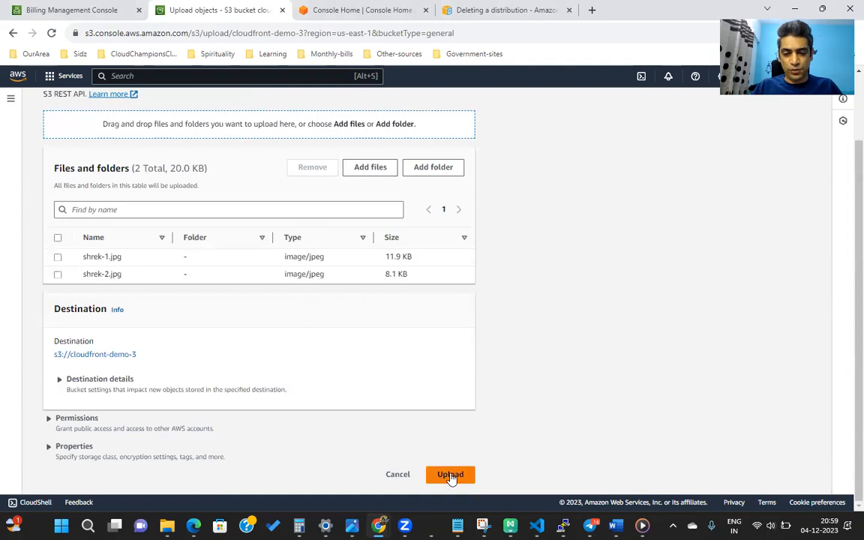
left_click(451, 476)
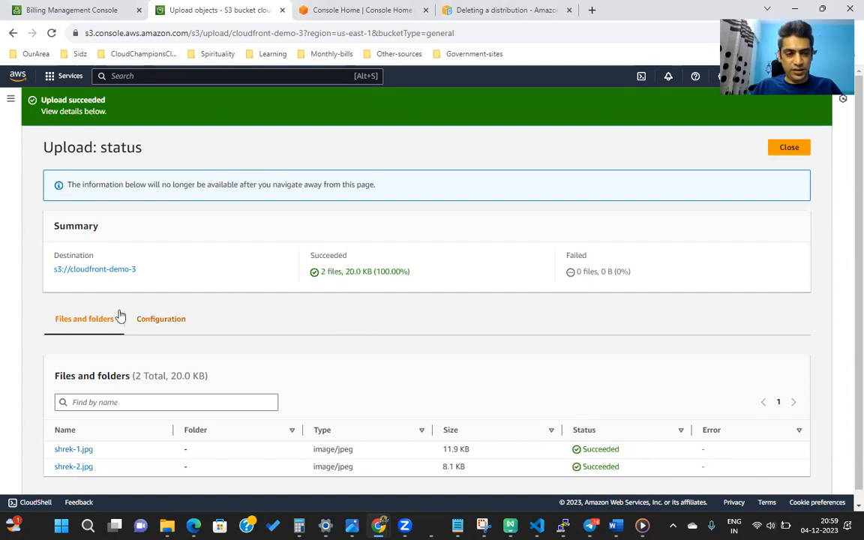
left_click(790, 148)
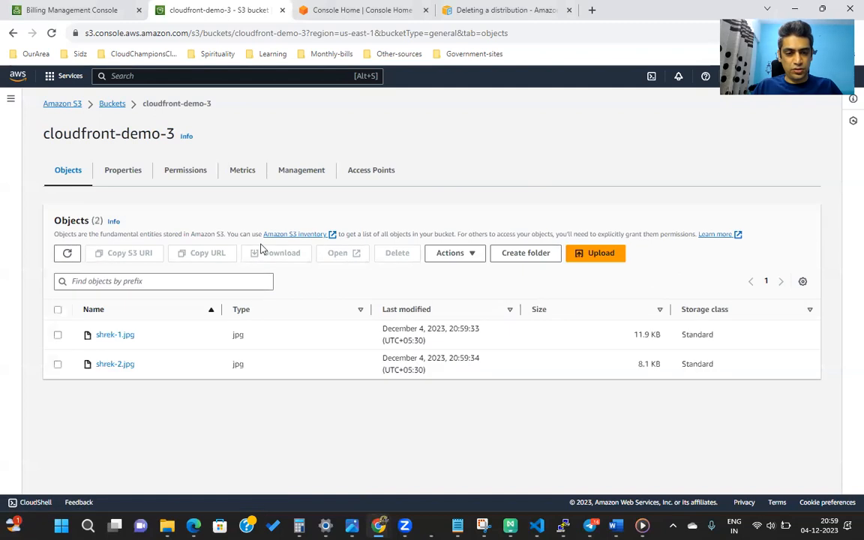
Make the object shrek-1.jpg public using ACL and return to the bucket's object list
left_click(58, 335)
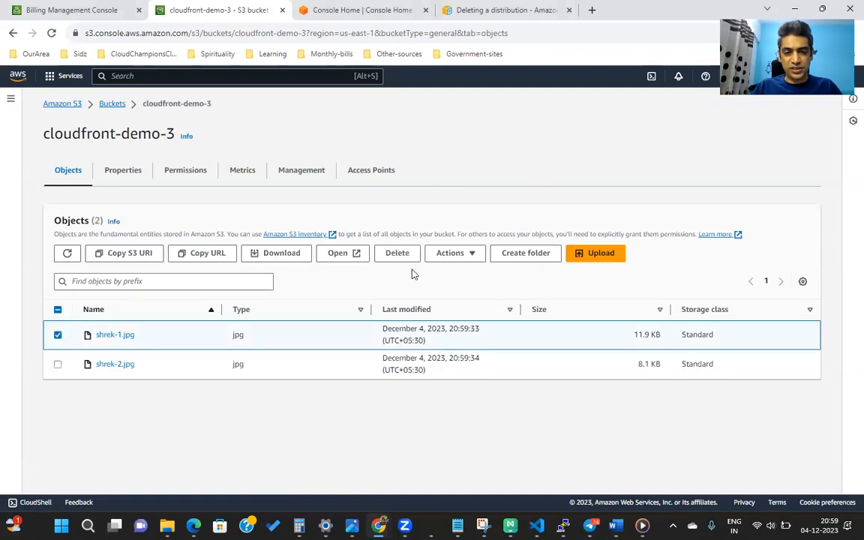
left_click(473, 255)
scroll(448, 367, "down", 1)
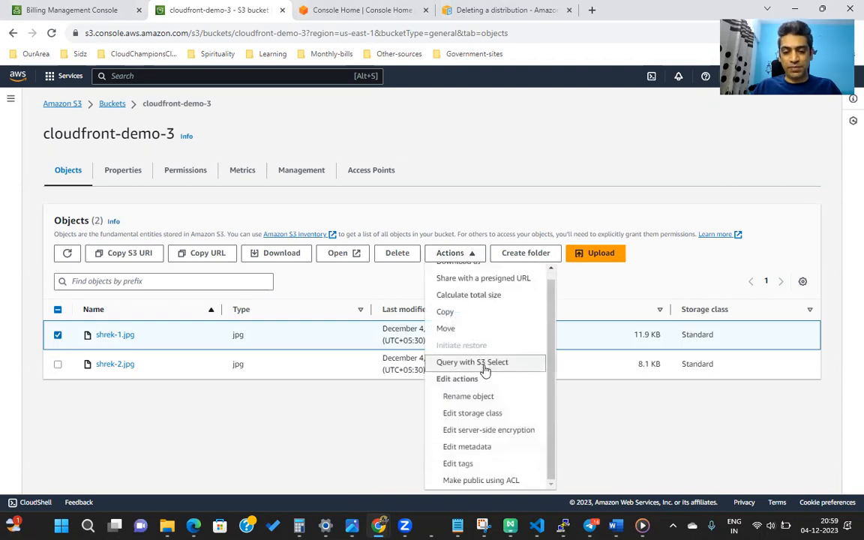
left_click(495, 484)
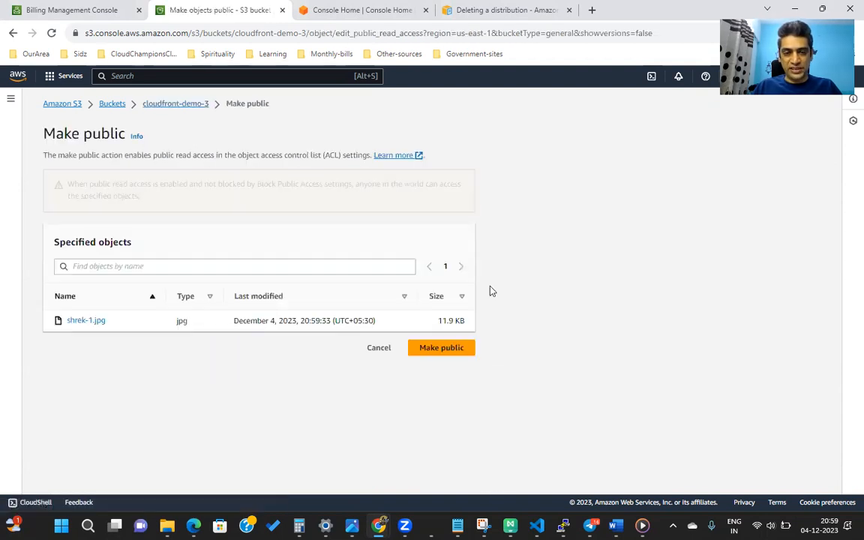
left_click(446, 349)
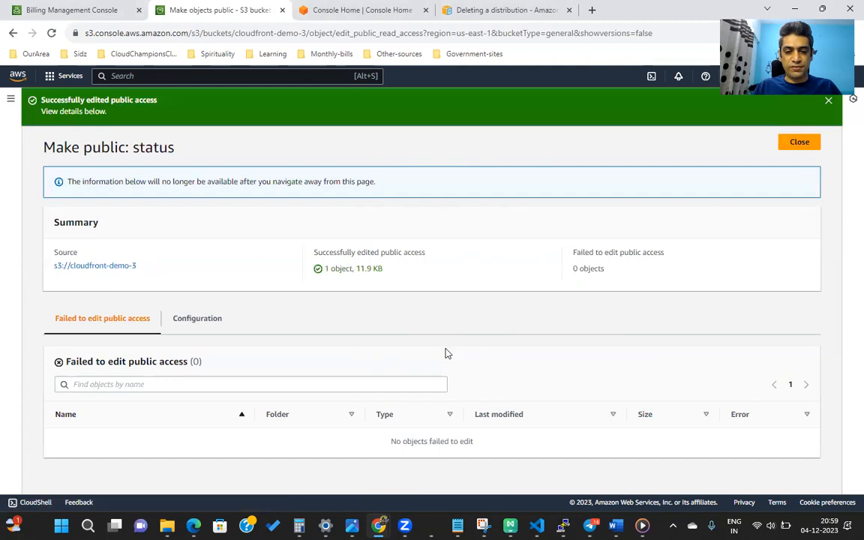
left_click(815, 144)
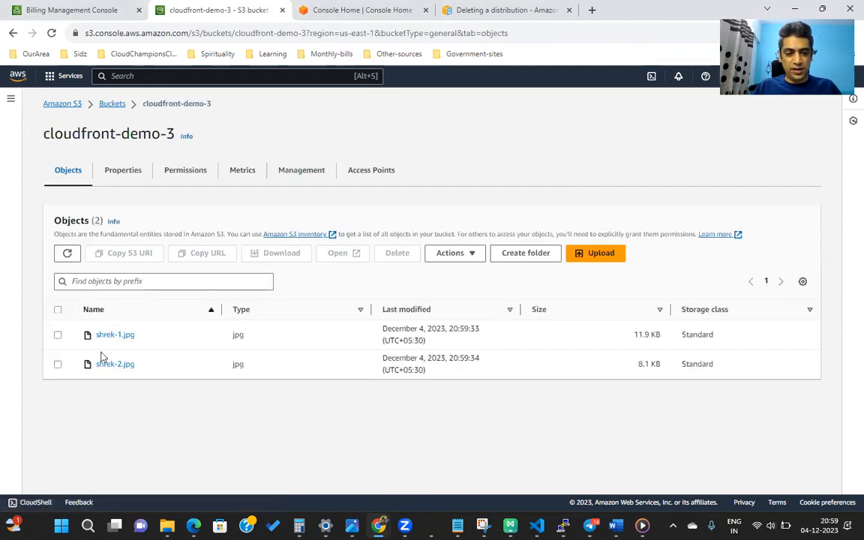
Make the object shrek-2.jpg public using ACL
left_click(58, 364)
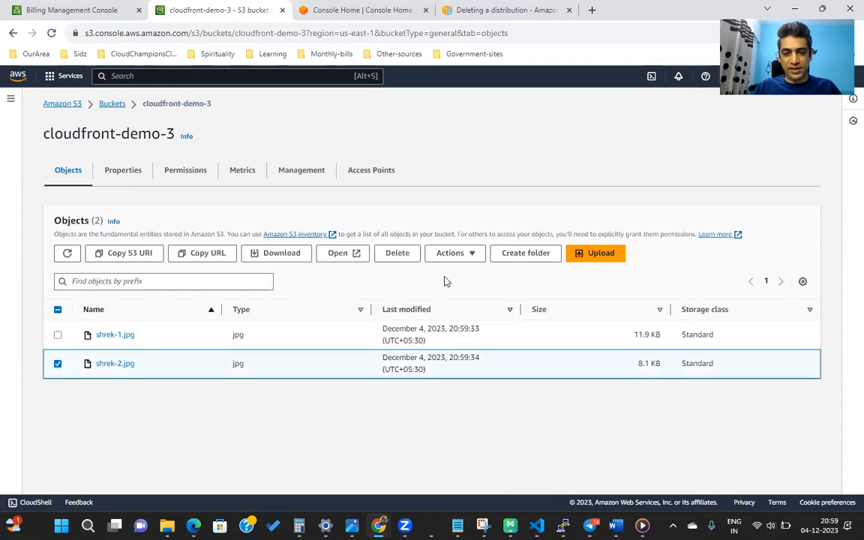
left_click(465, 255)
scroll(501, 433, "down", 1)
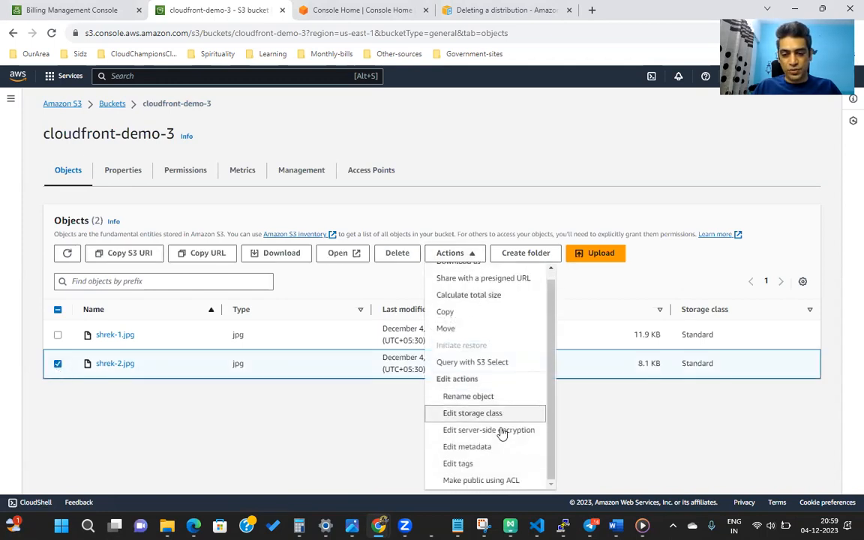
left_click(501, 481)
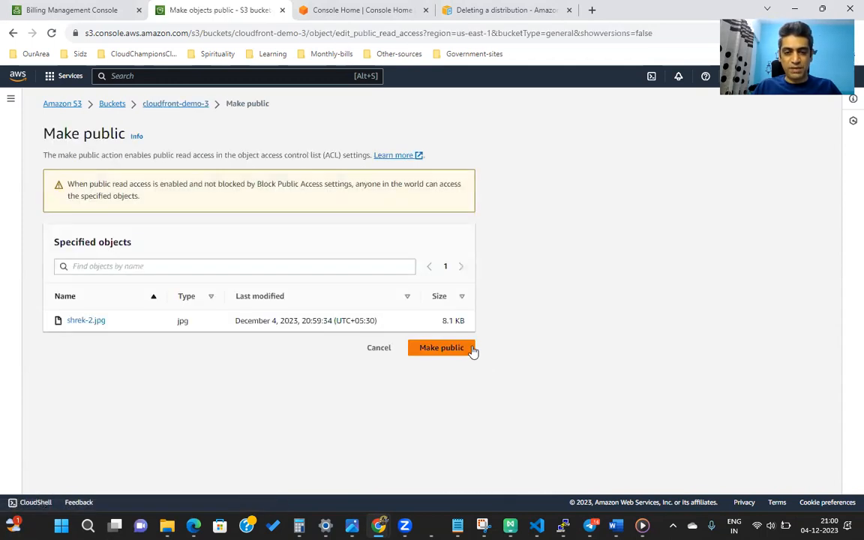
left_click(466, 350)
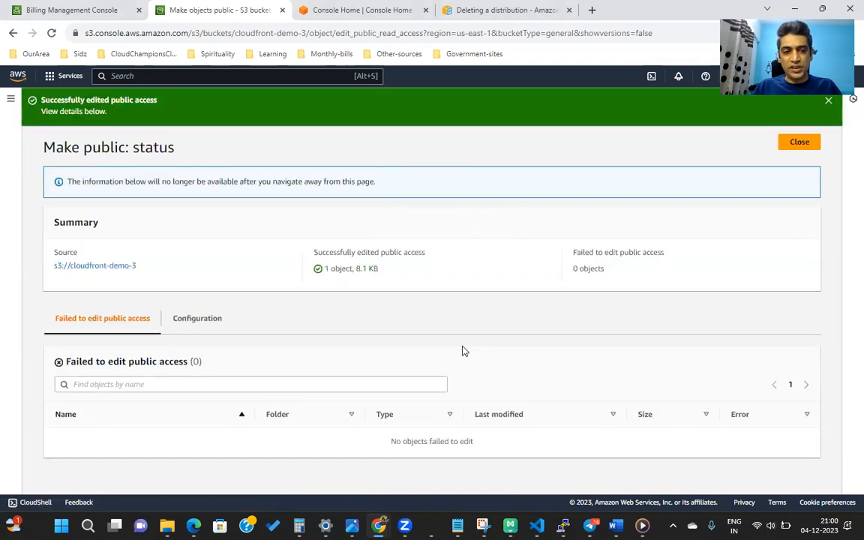
Return to the bucket's object list, copy the object URL of shrek-1.jpg and open it in a new browser tab
left_click(808, 142)
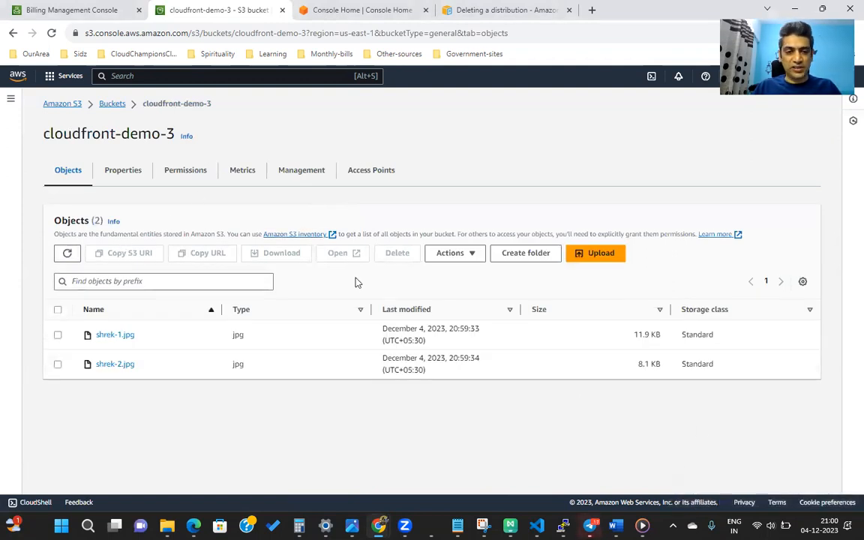
left_click(57, 335)
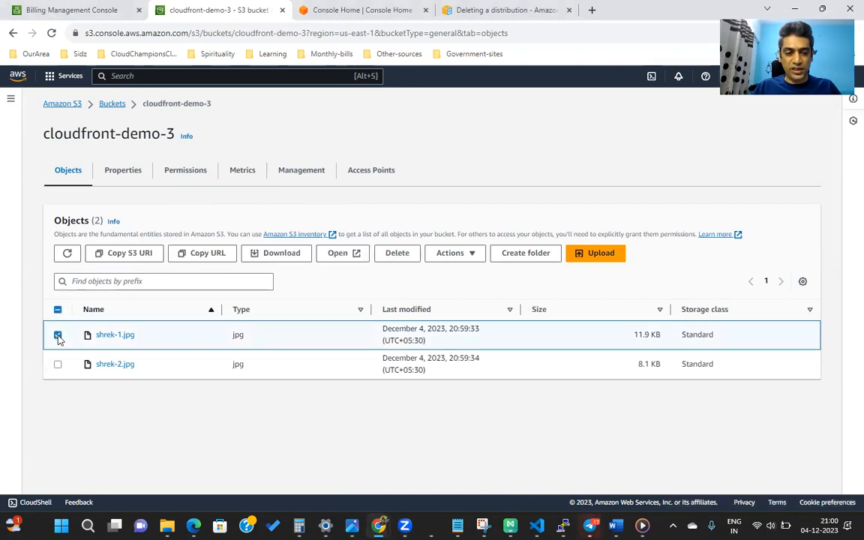
left_click(202, 257)
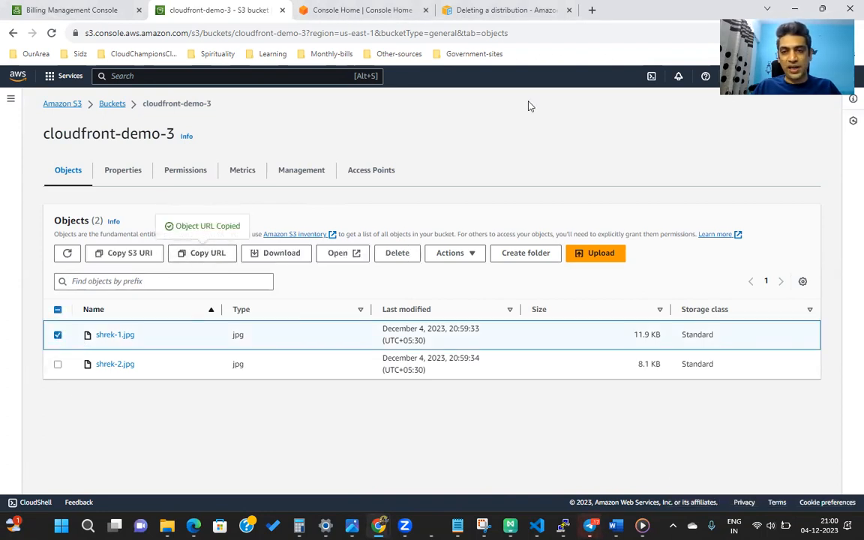
left_click(592, 10)
type("https://cloudfront-demo-3.s3.amazonaws.com/shrek-1.jpg")
key("Return")
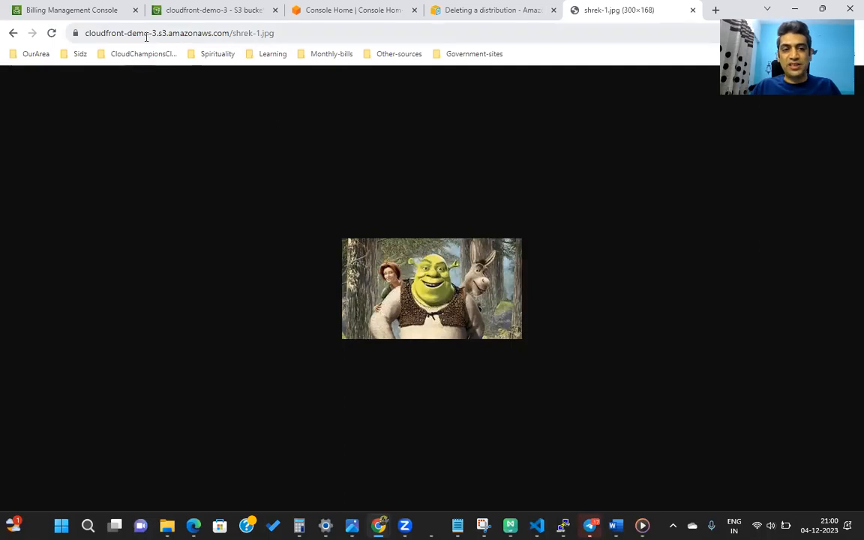
left_click_drag(158, 36, 85, 36)
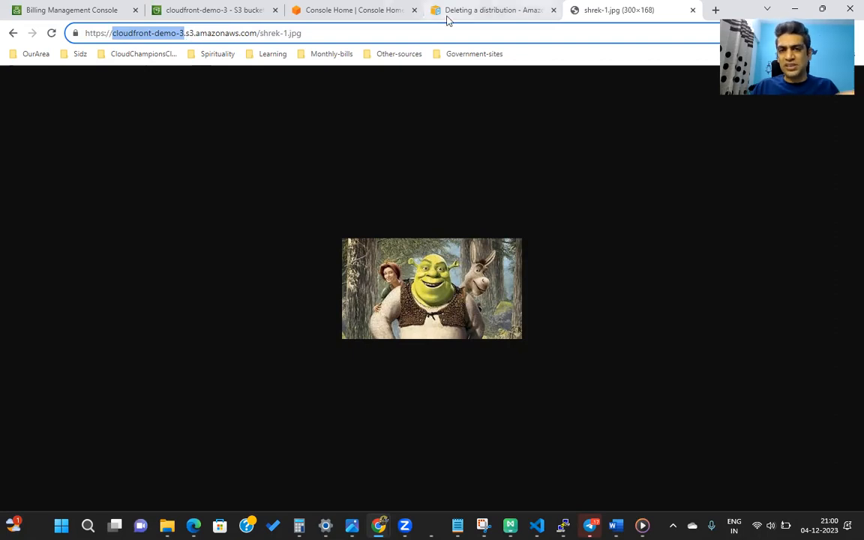
Search the AWS services for cloudfront from the S3 console and open CloudFront in a new tab
left_click(349, 13)
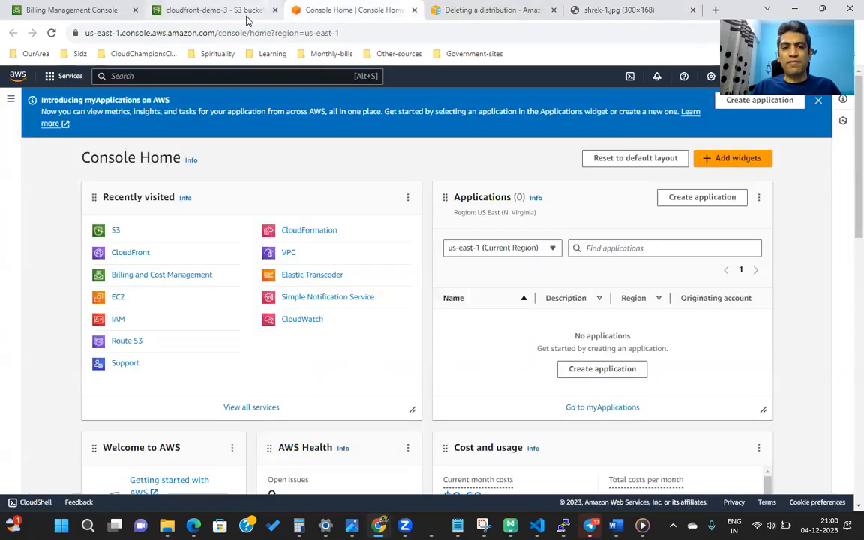
left_click(247, 14)
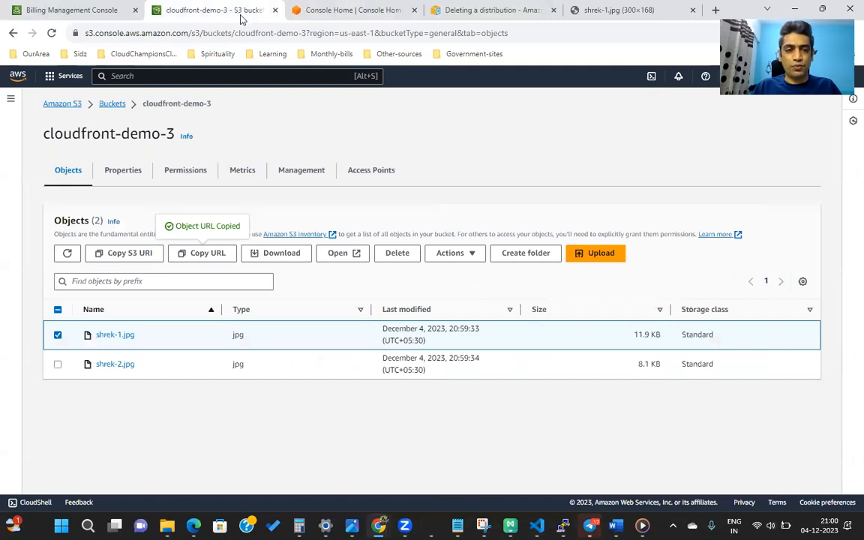
left_click(199, 76)
type("clou")
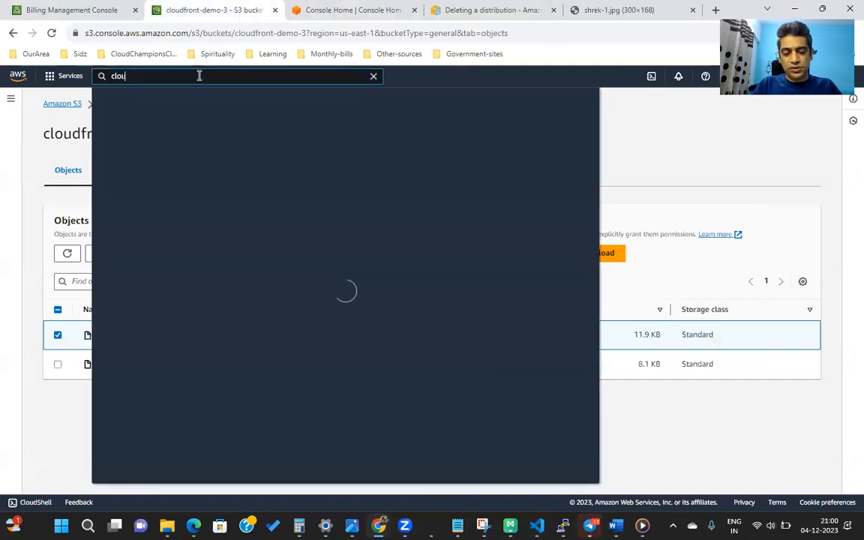
type("dfront")
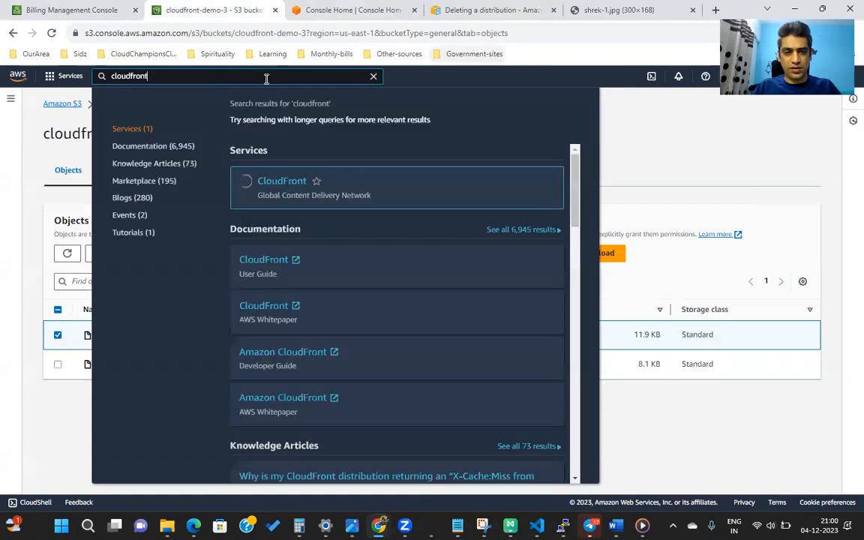
right_click(305, 187)
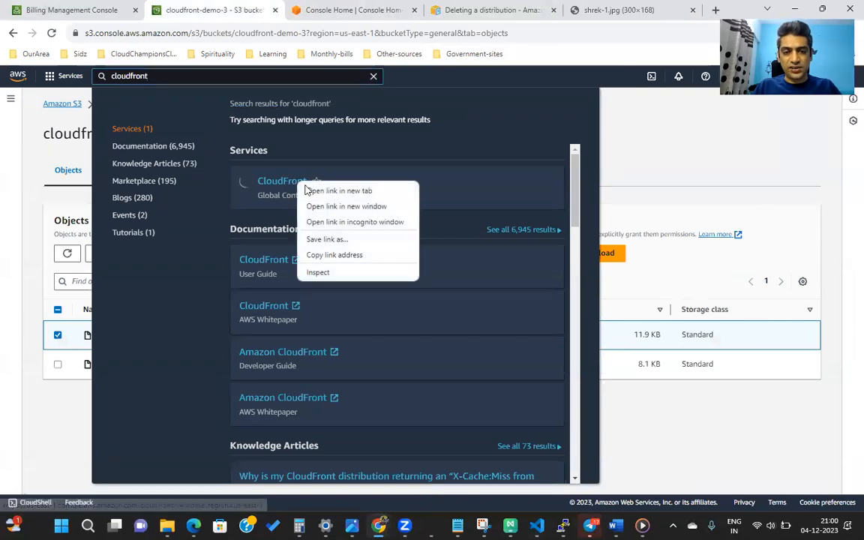
left_click(310, 190)
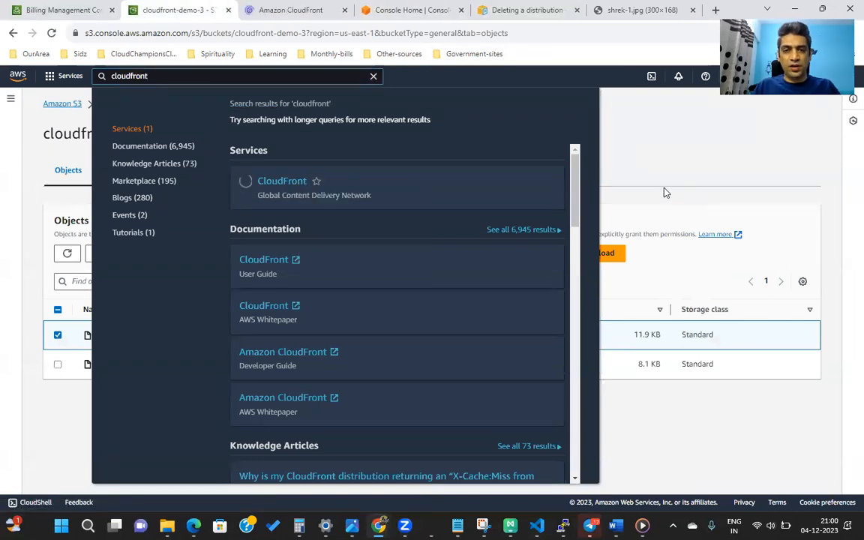
left_click(664, 193)
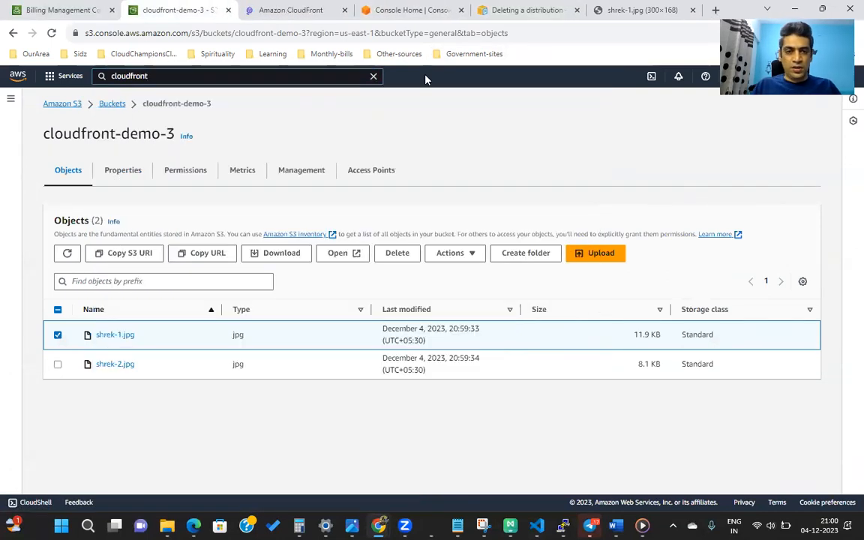
left_click(286, 14)
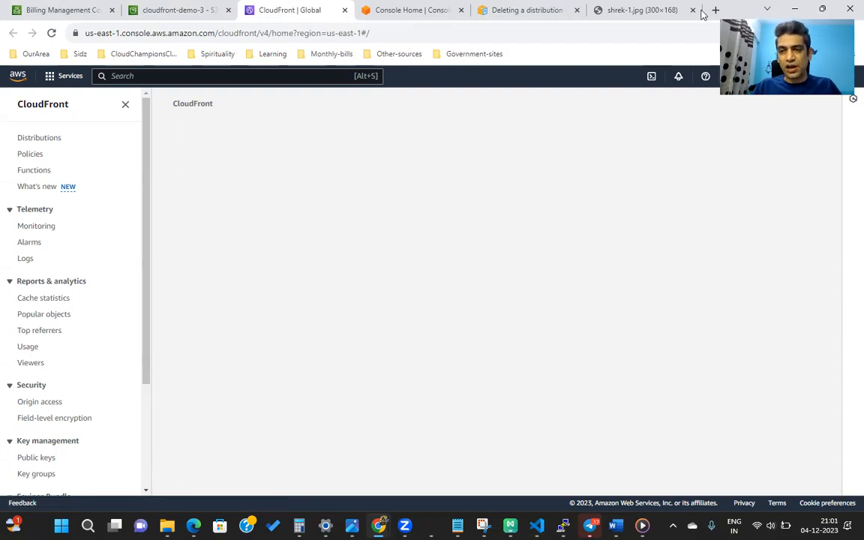
Start a new CloudFront distribution and choose cloudfront-demo-3.s3.amazonaws.com as its origin domain
left_click(771, 76)
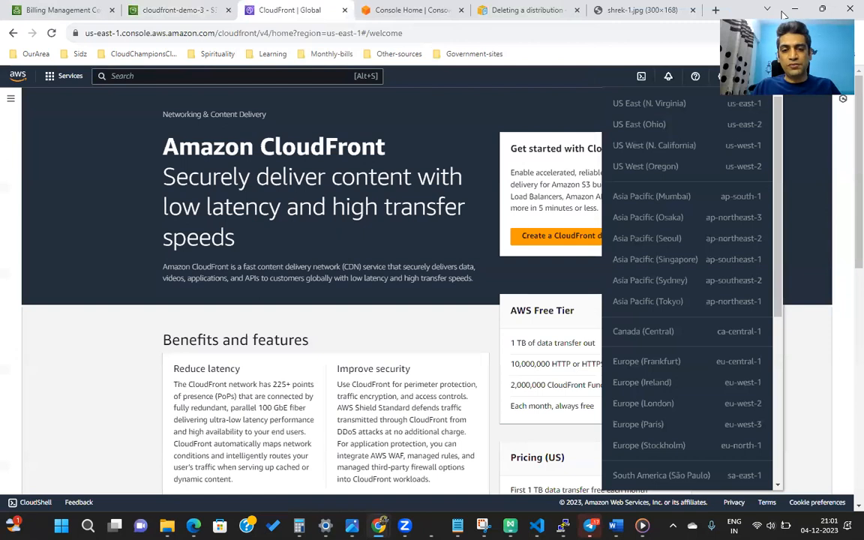
left_click(462, 237)
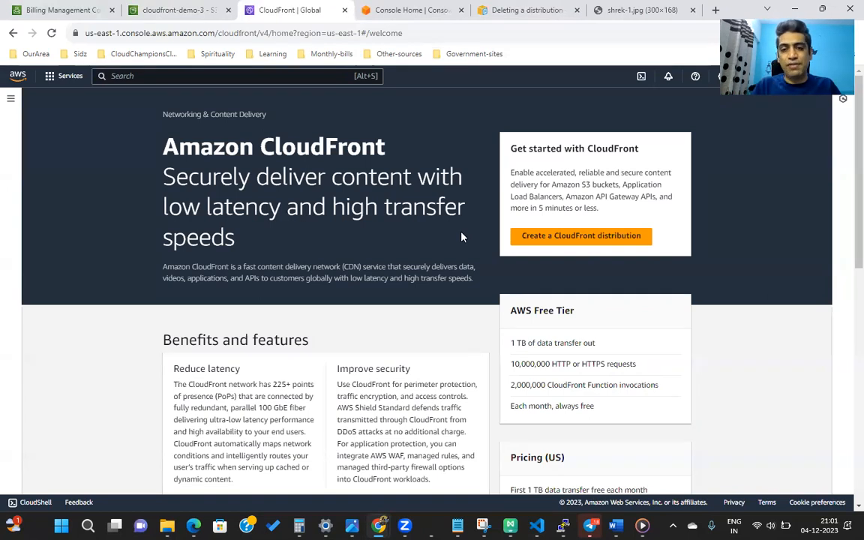
left_click(553, 240)
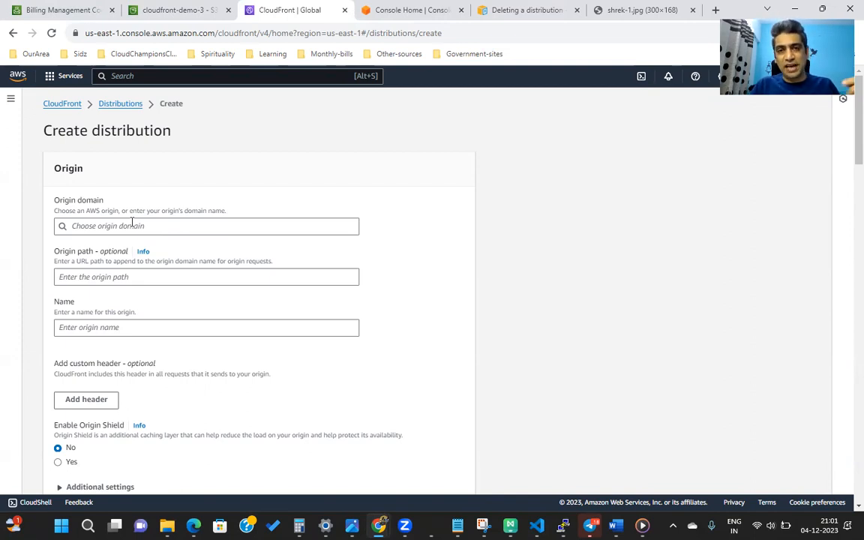
left_click(132, 225)
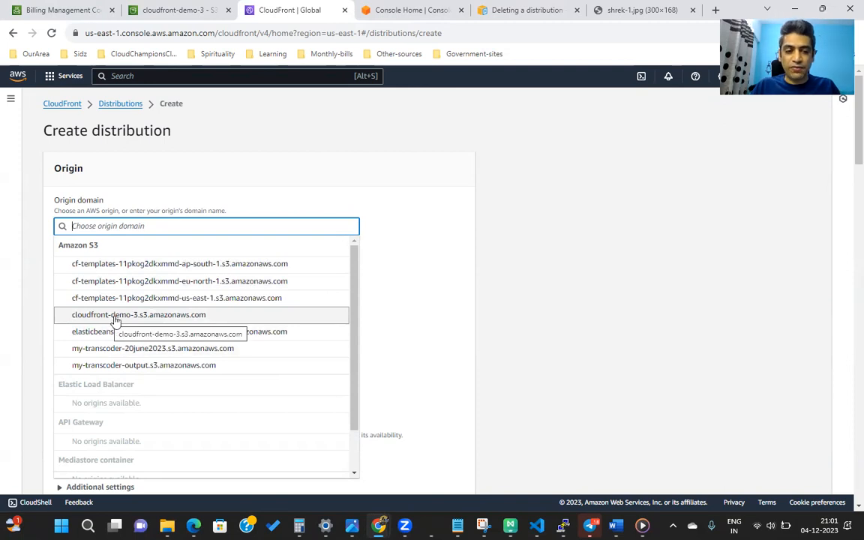
left_click(132, 320)
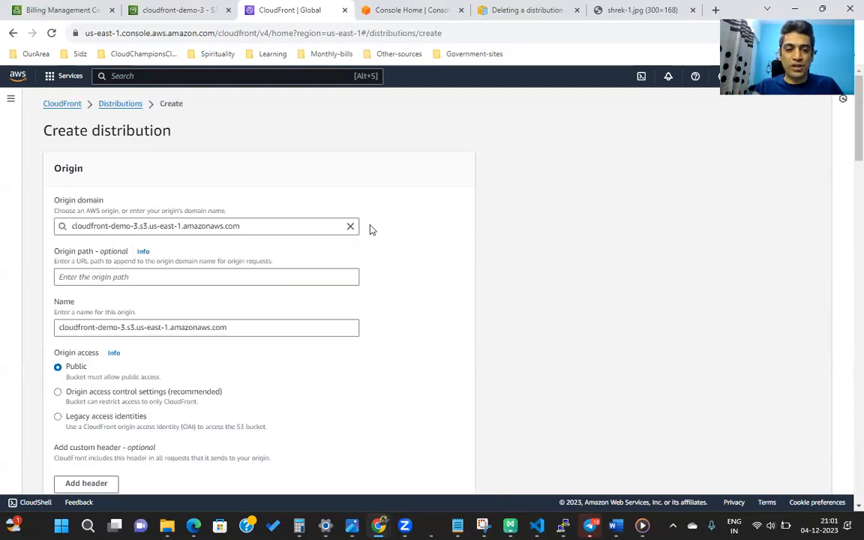
Examine the origin path, name and origin access settings of the new distribution
scroll(371, 229, "down", 1)
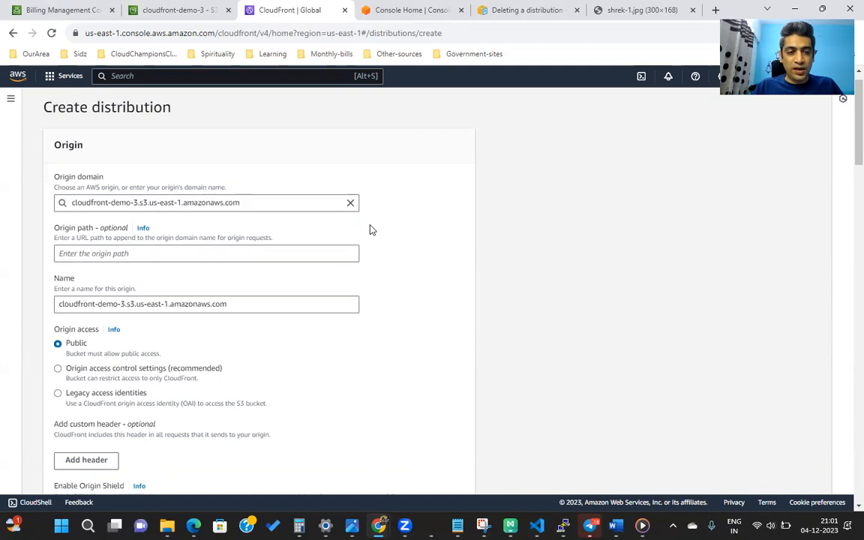
left_click(197, 248)
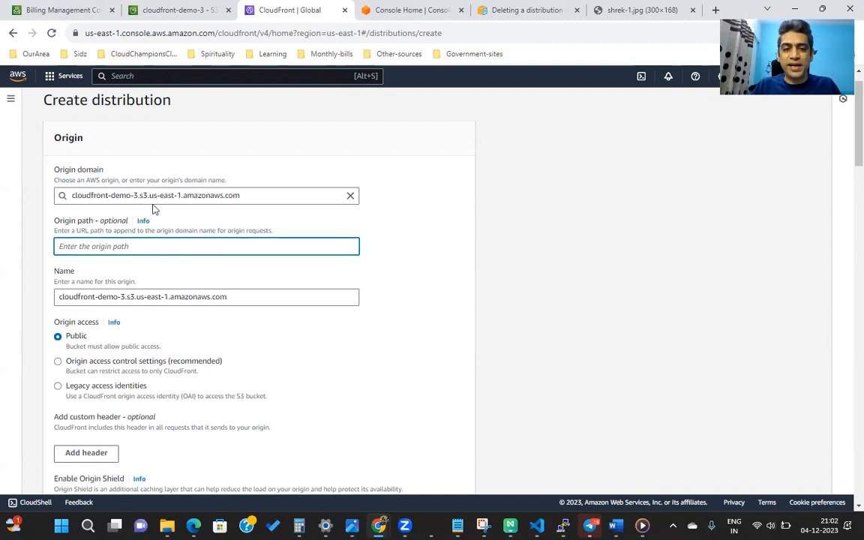
left_click(389, 256)
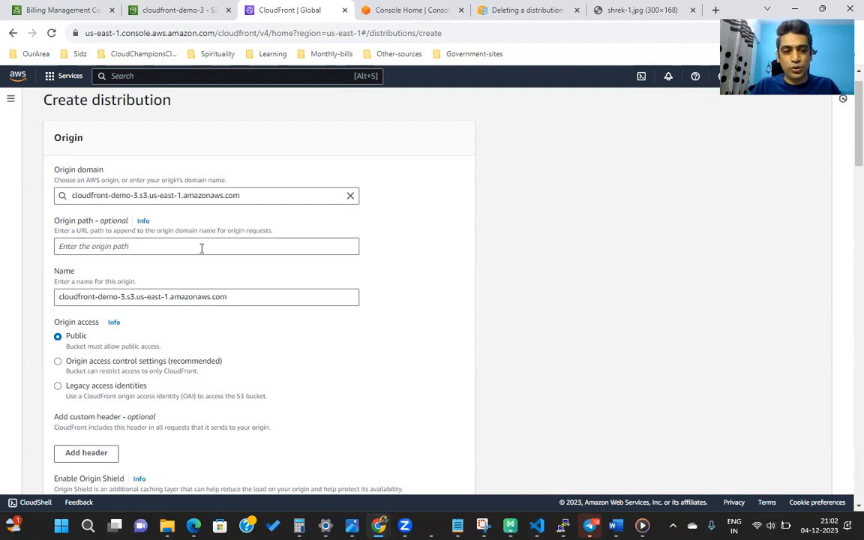
scroll(352, 245, "down", 1)
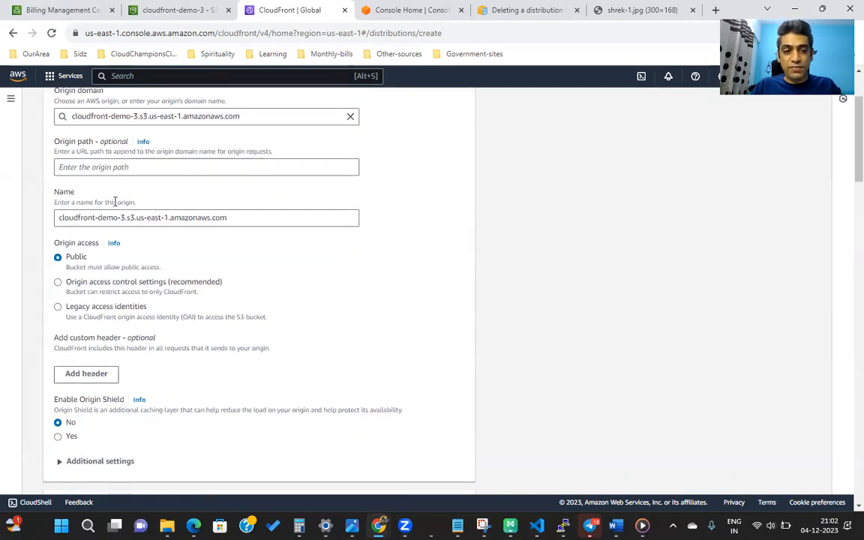
scroll(249, 218, "up", 1)
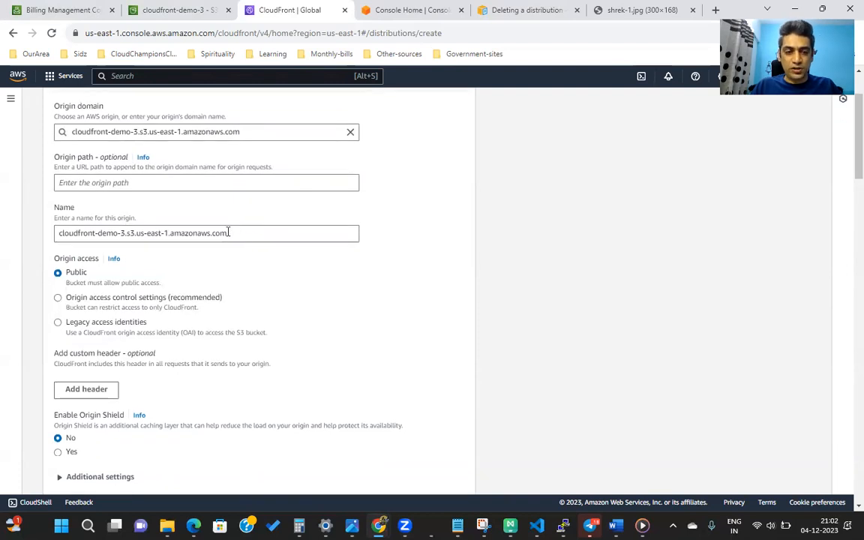
triple_click(243, 232)
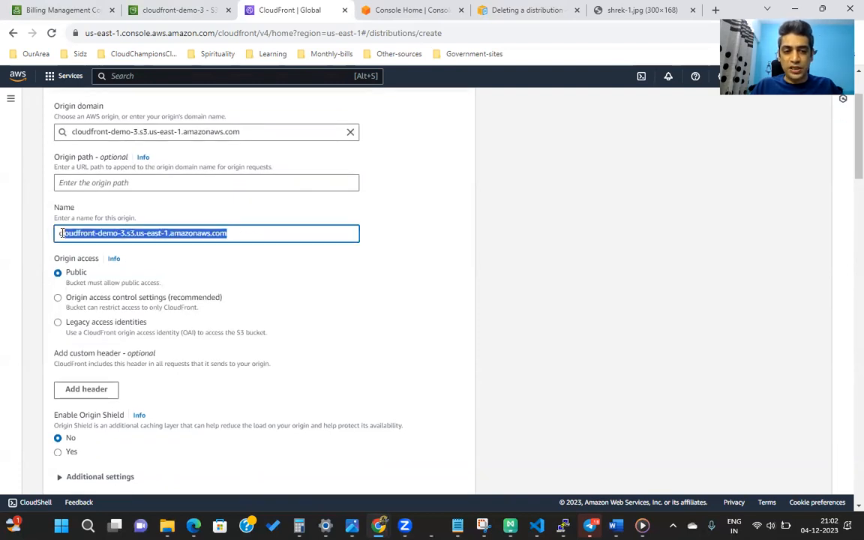
left_click(277, 275)
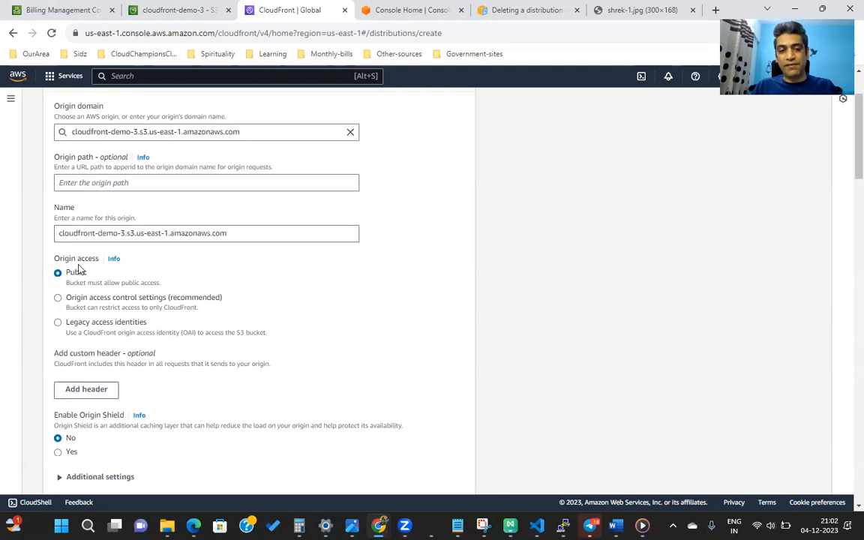
scroll(67, 269, "down", 2)
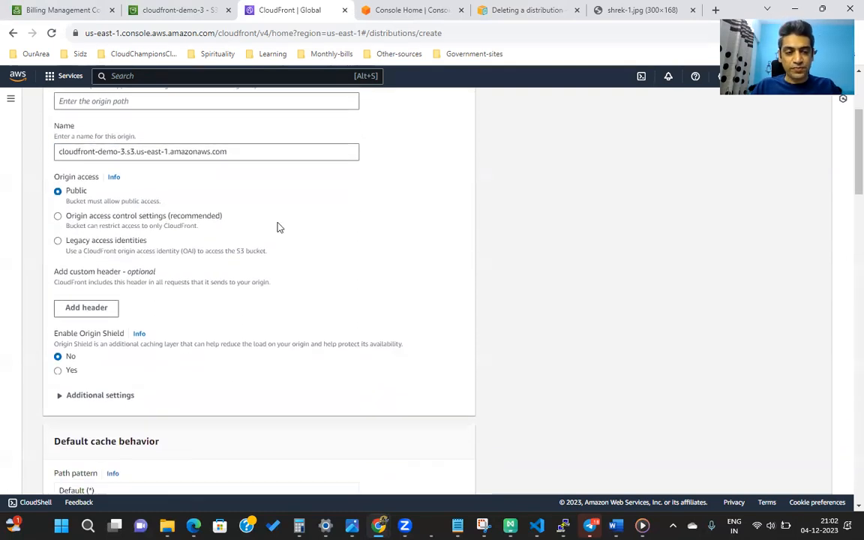
Expand the origin's additional settings and examine them together with the default cache behavior and viewer options
scroll(278, 225, "down", 4)
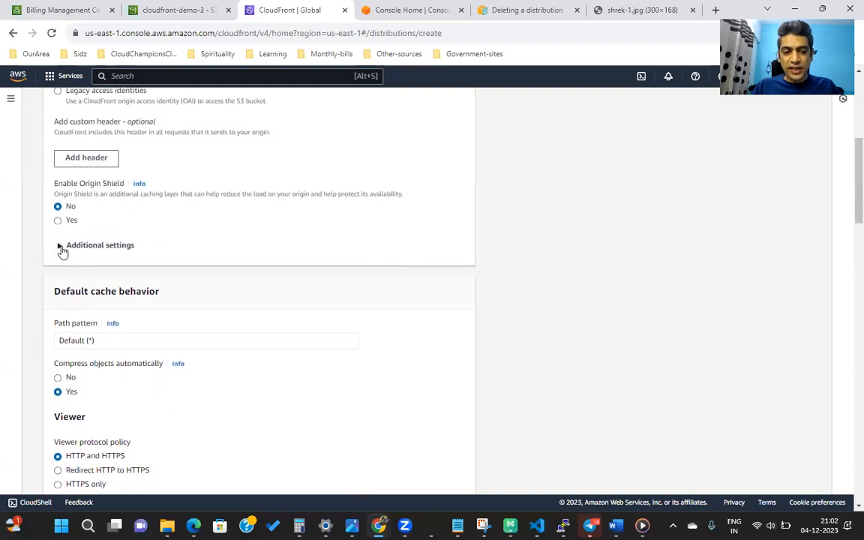
left_click(60, 247)
scroll(206, 254, "down", 3)
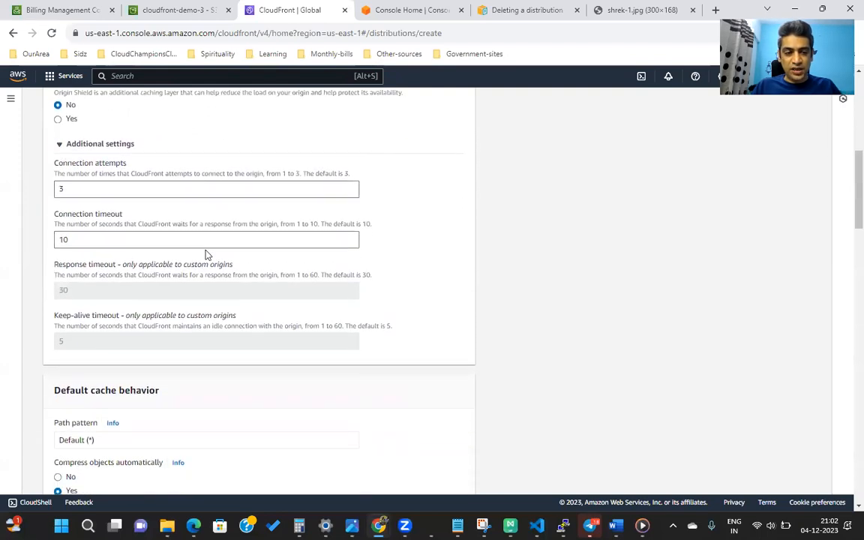
scroll(207, 255, "down", 4)
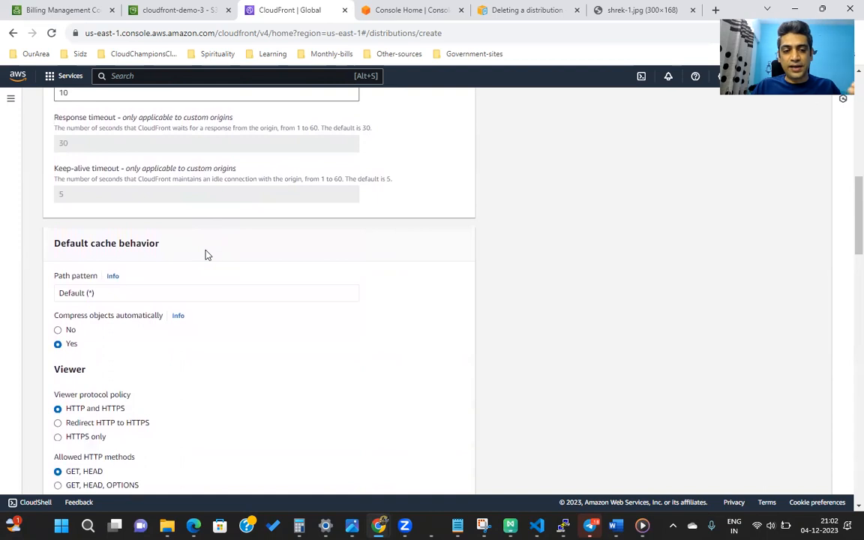
scroll(208, 255, "down", 1)
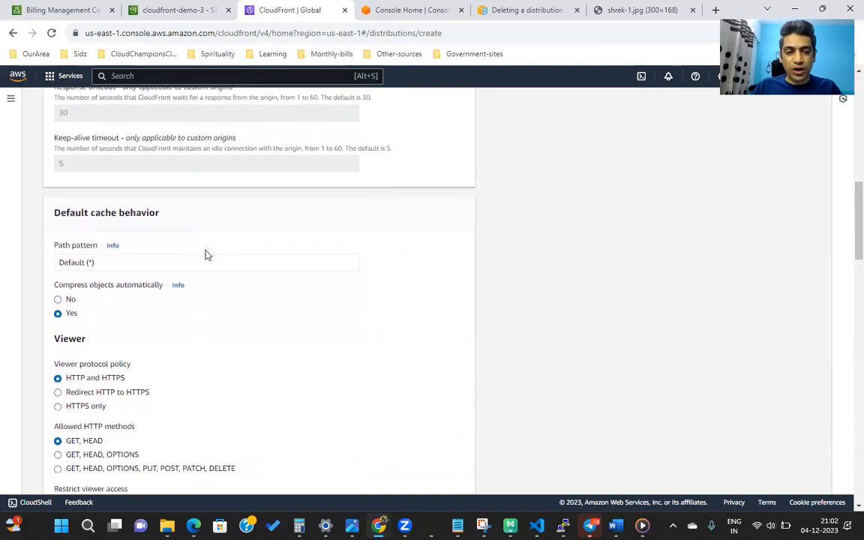
scroll(207, 255, "down", 5)
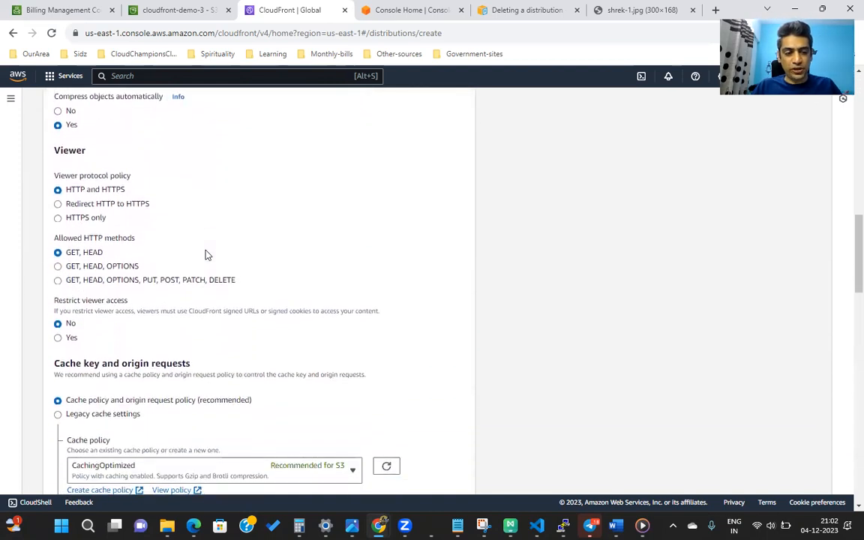
Choose not to enable Web Application Firewall security protections for the distribution
scroll(207, 255, "down", 9)
scroll(207, 255, "down", 10)
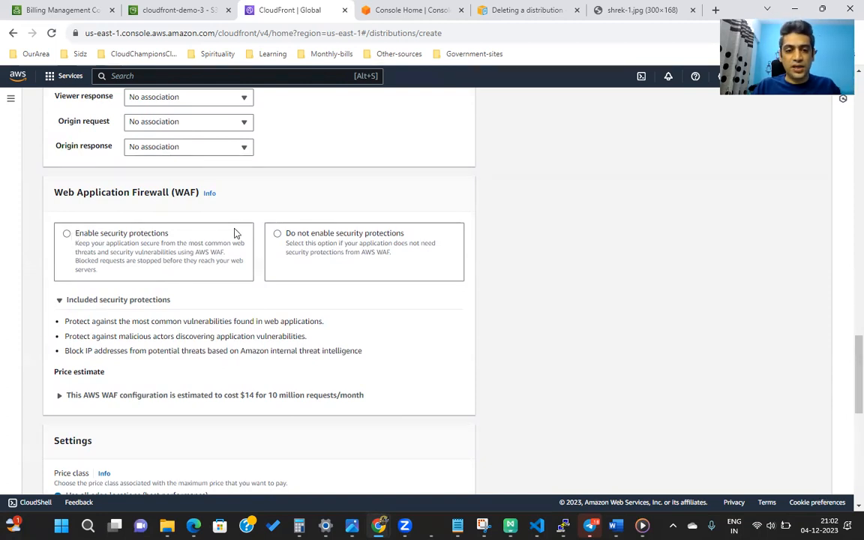
left_click(277, 234)
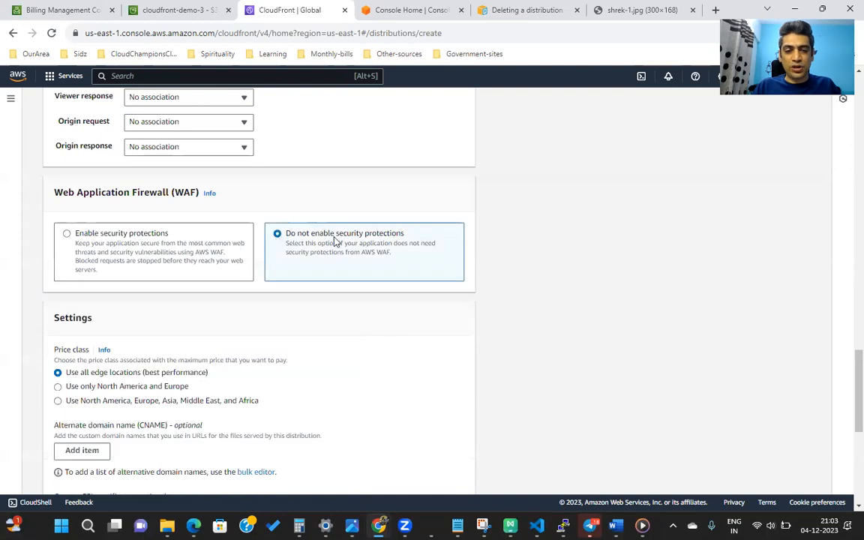
Review the price class, domain name, certificate and logging settings, and recheck the origin, cache behavior and viewer settings of the new distribution
scroll(387, 246, "down", 1)
scroll(389, 248, "down", 3)
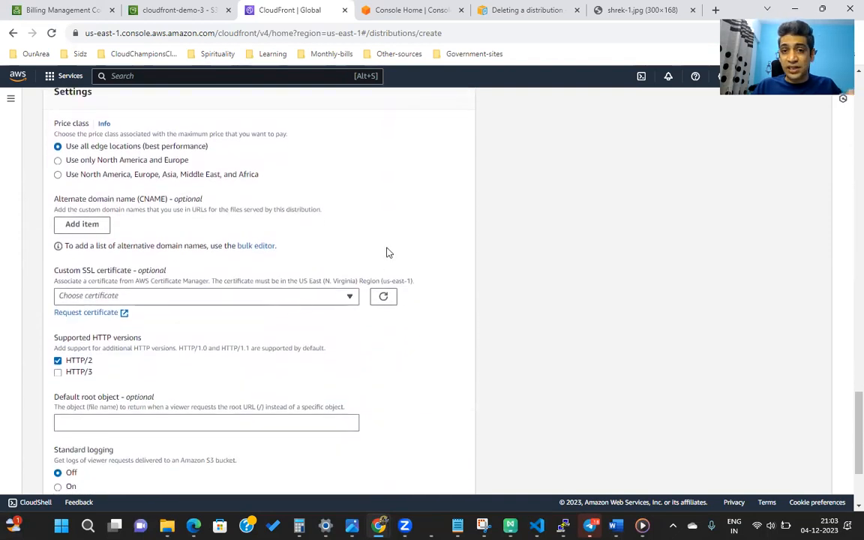
scroll(406, 217, "down", 3)
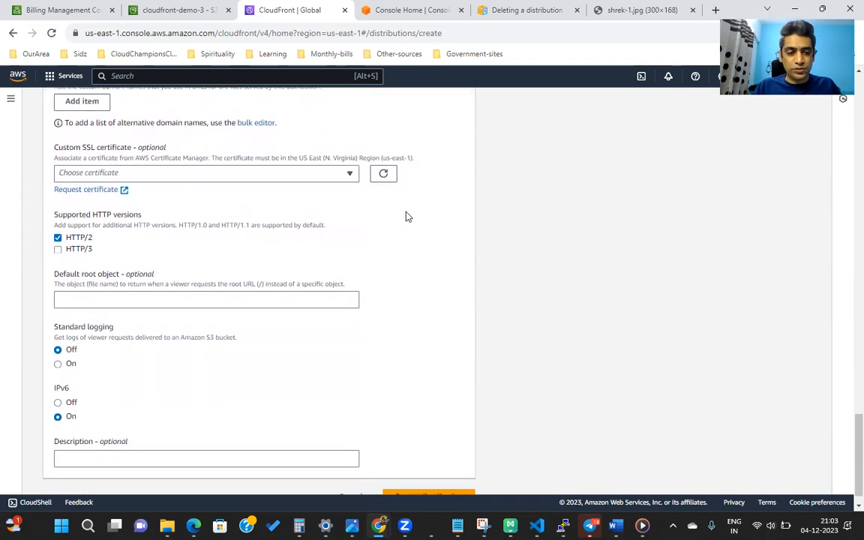
scroll(406, 217, "up", 12)
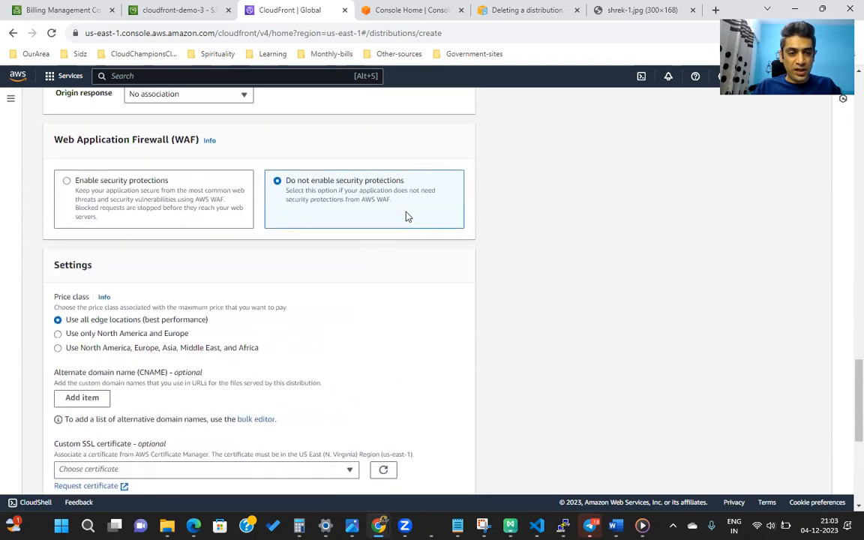
scroll(406, 217, "up", 5)
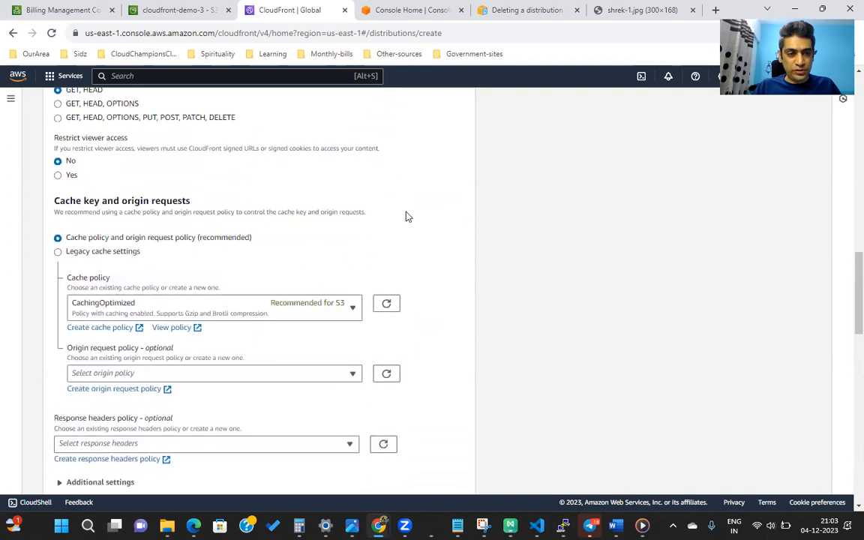
scroll(406, 216, "up", 6)
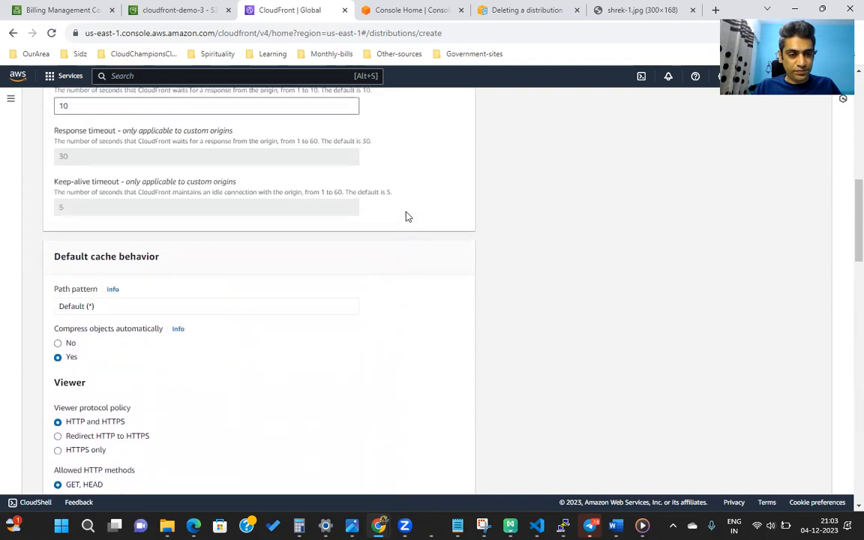
scroll(405, 217, "up", 5)
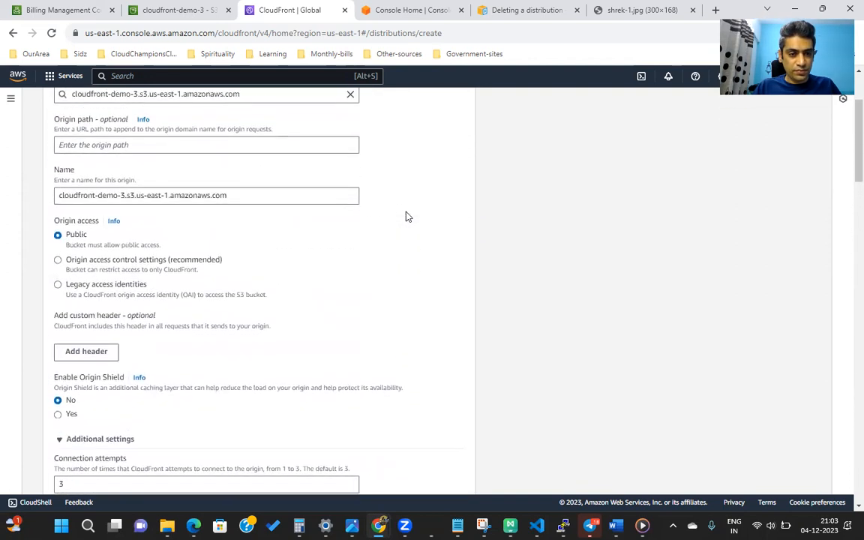
scroll(406, 217, "down", 2)
scroll(406, 217, "up", 2)
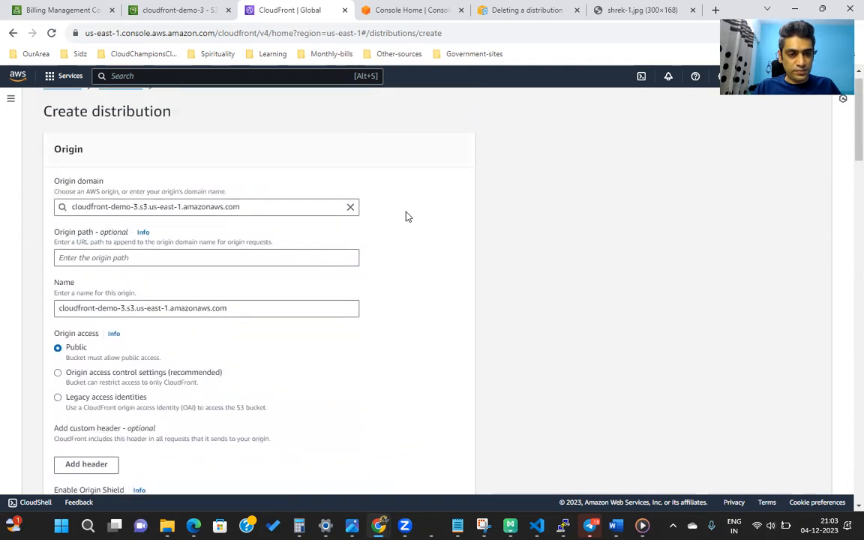
scroll(405, 217, "down", 3)
scroll(406, 217, "down", 4)
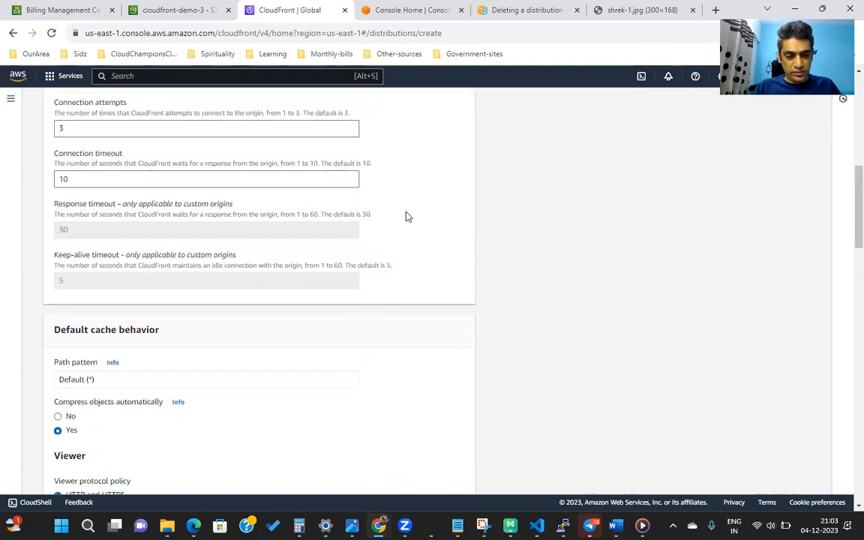
scroll(406, 217, "down", 5)
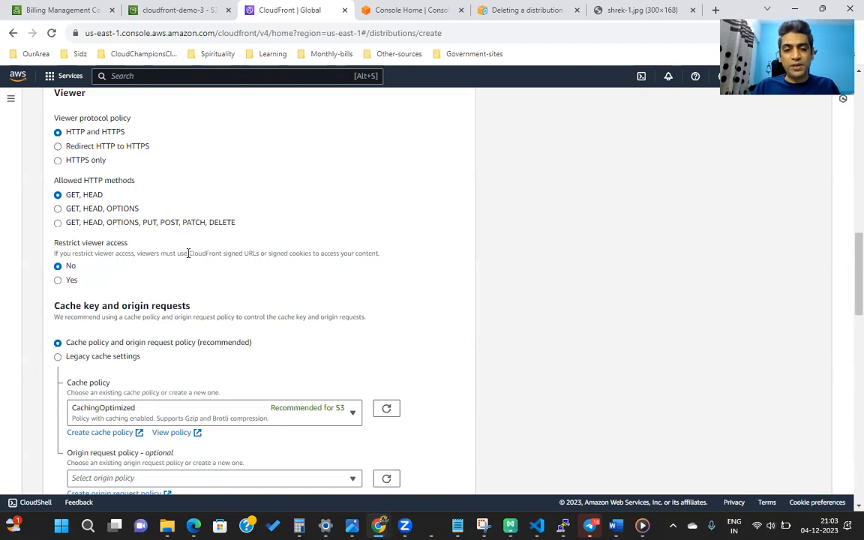
Preview the trusted authorization options for restricting viewer access, and set Restrict viewer access back to No
left_click_drag(189, 253, 260, 253)
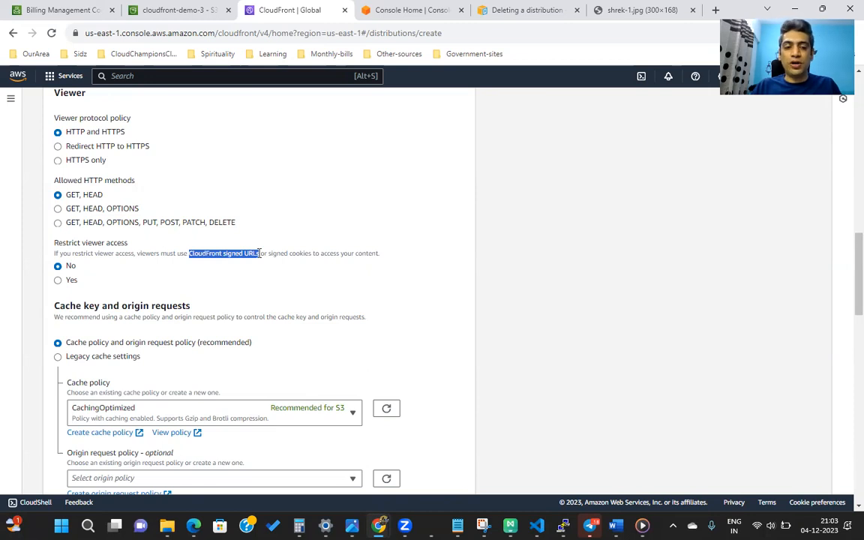
left_click(122, 280)
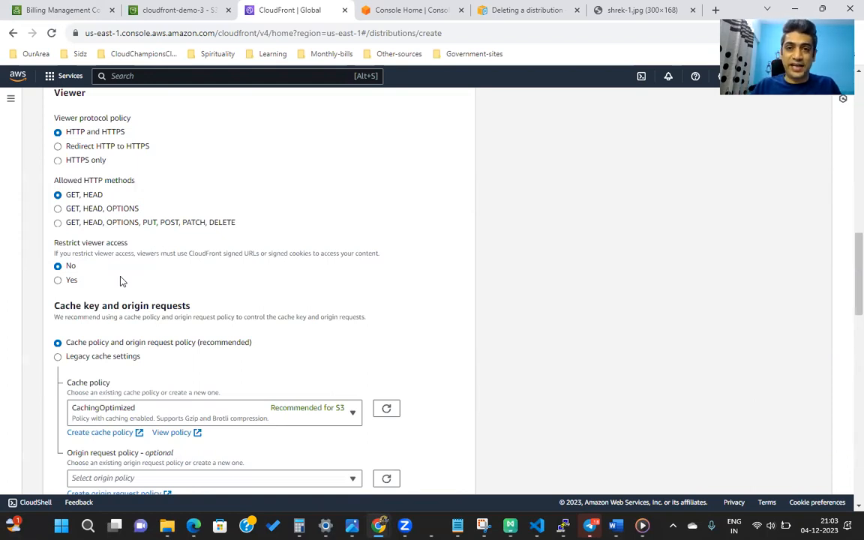
left_click(71, 284)
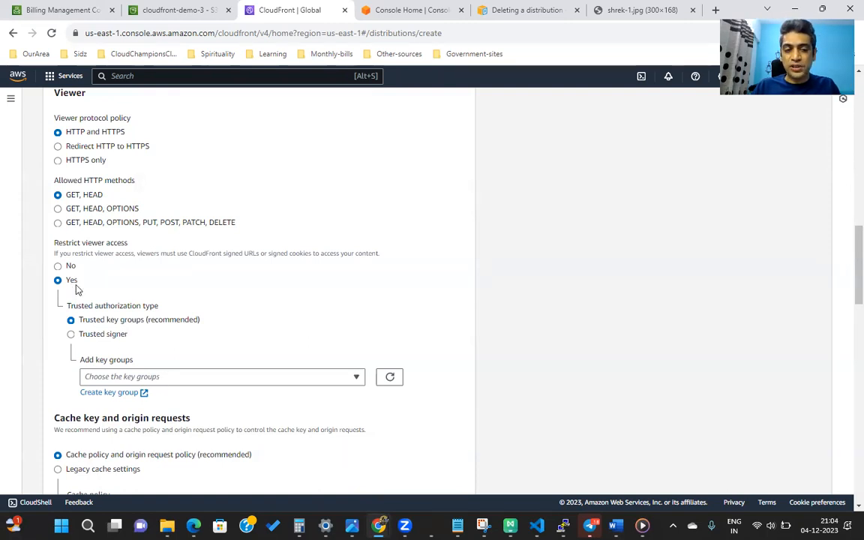
left_click(60, 267)
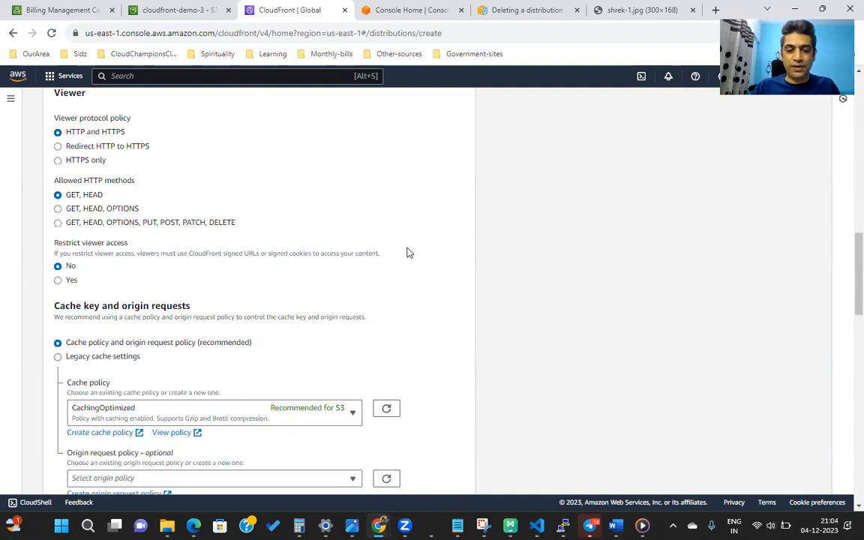
Create the distribution with the chosen settings
scroll(411, 255, "down", 3)
scroll(409, 252, "down", 20)
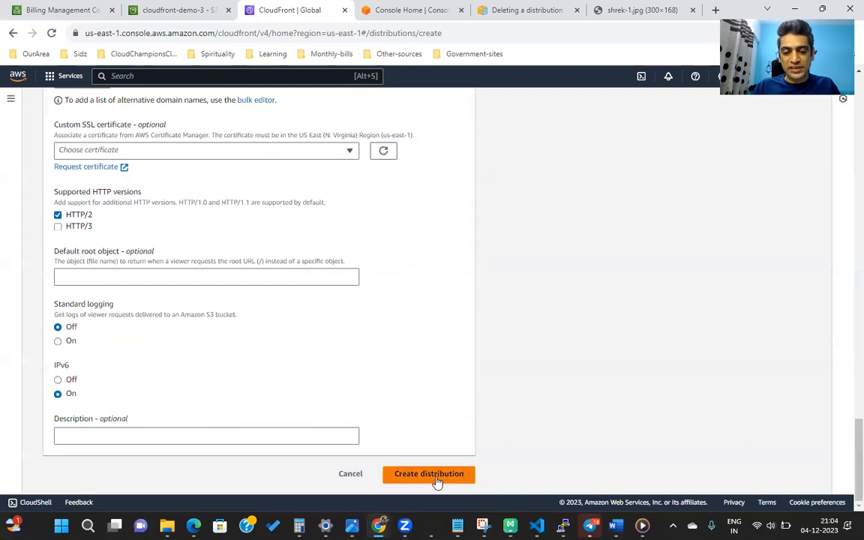
left_click(440, 475)
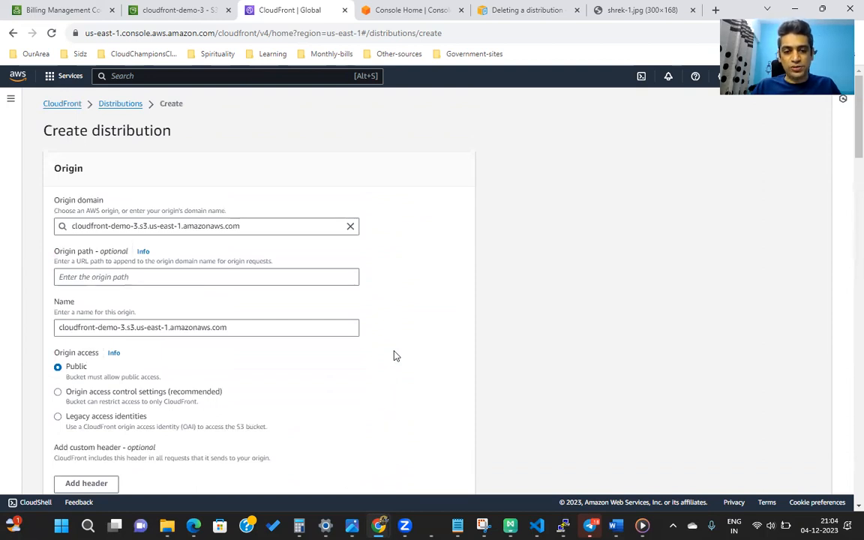
scroll(396, 356, "down", 20)
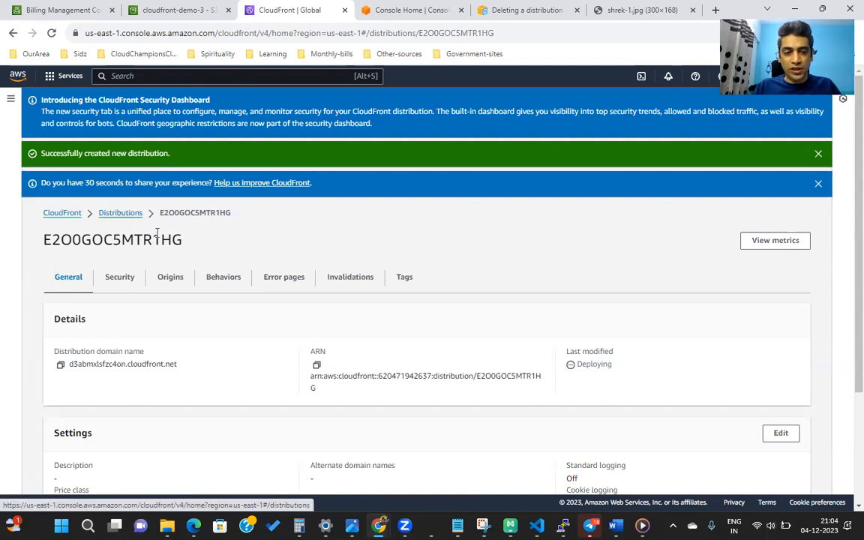
Check the new distribution's ID, view it in the list of distributions and reopen its details
left_click_drag(184, 240, 46, 242)
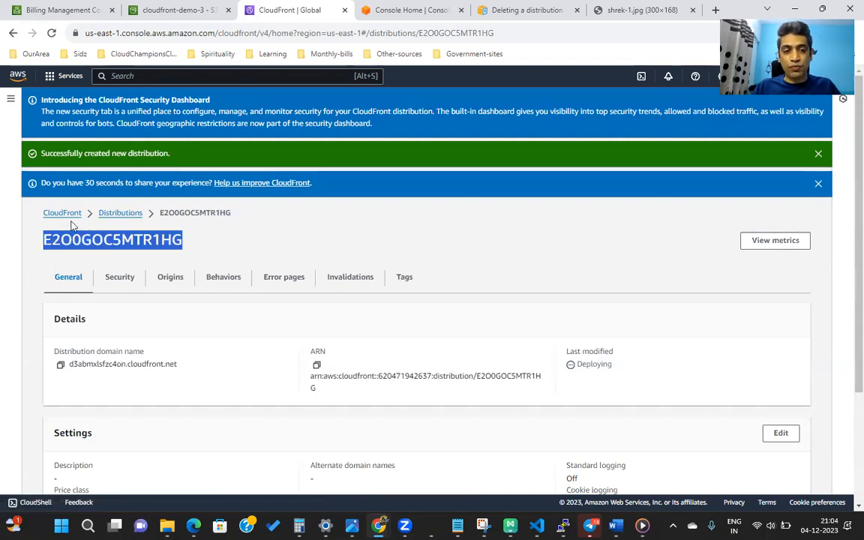
left_click(113, 215)
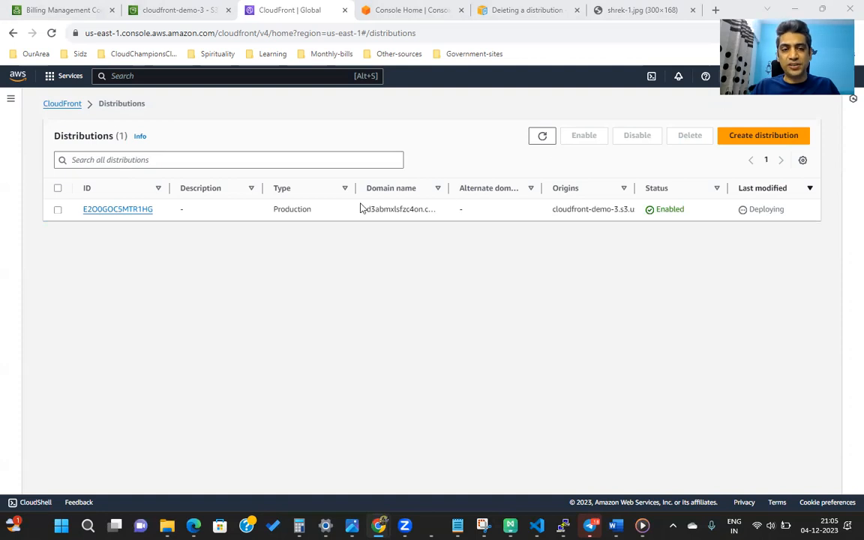
left_click(106, 212)
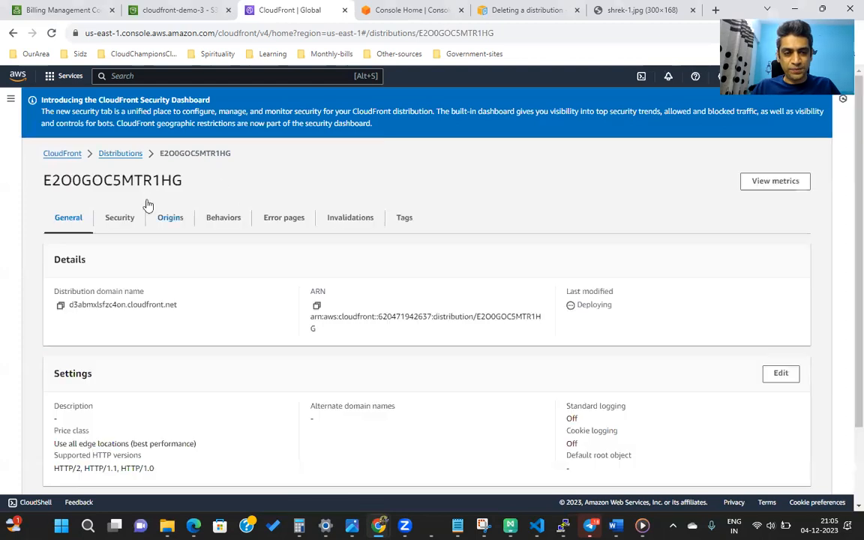
Copy the distribution domain name from the distribution's details
scroll(225, 250, "down", 1)
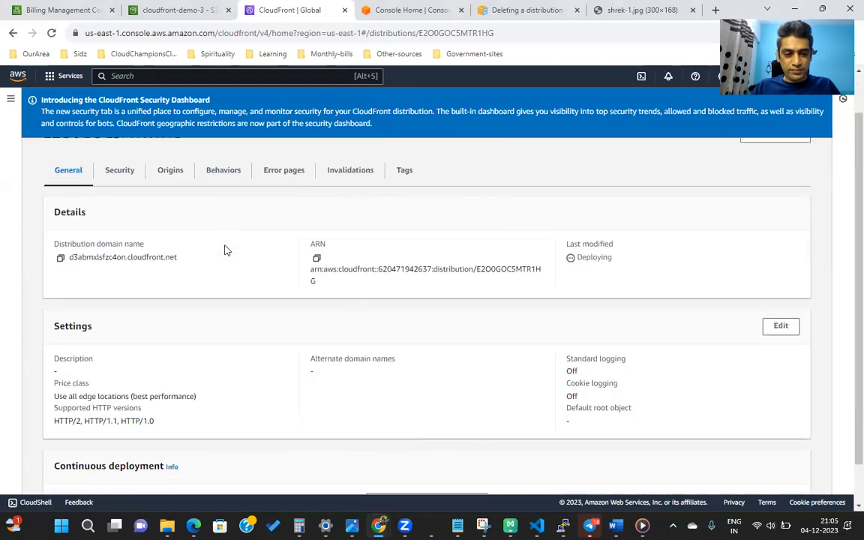
left_click_drag(184, 250, 78, 249)
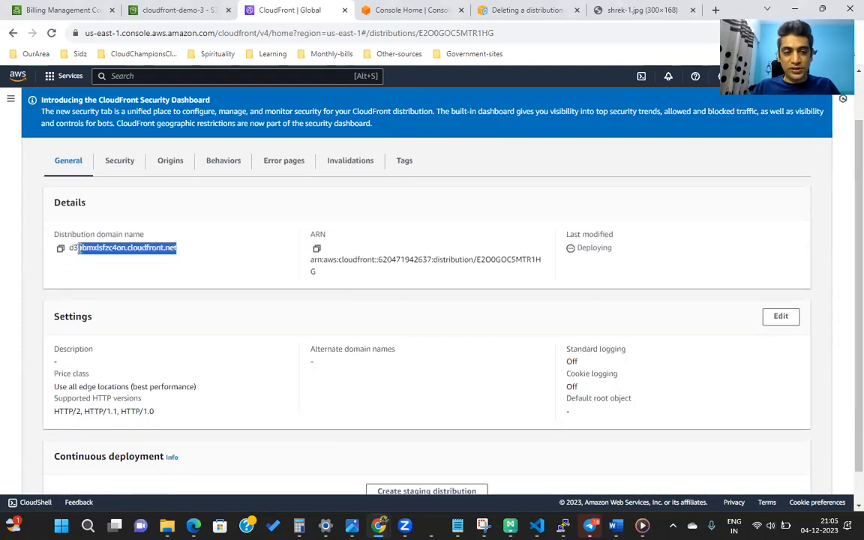
left_click(60, 249)
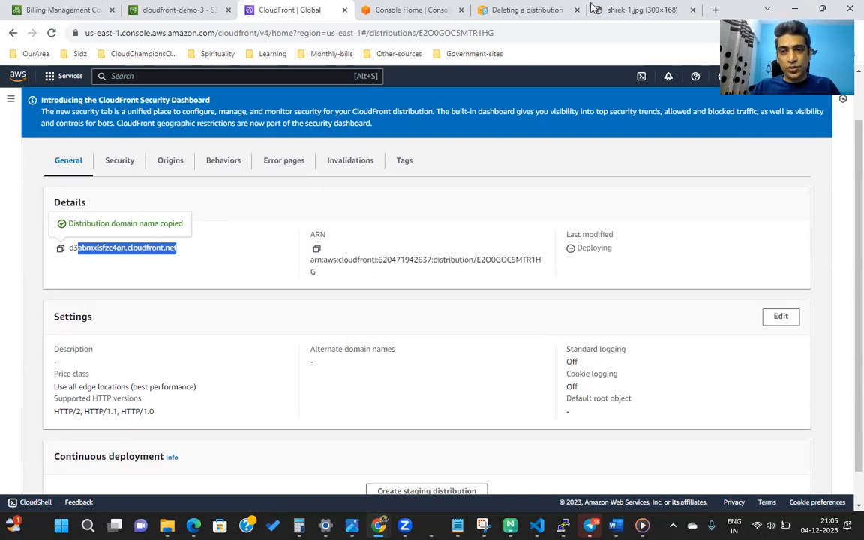
Compare the direct S3 address of shrek-1.jpg with the object names in the cloudfront-demo-3 bucket
left_click(620, 11)
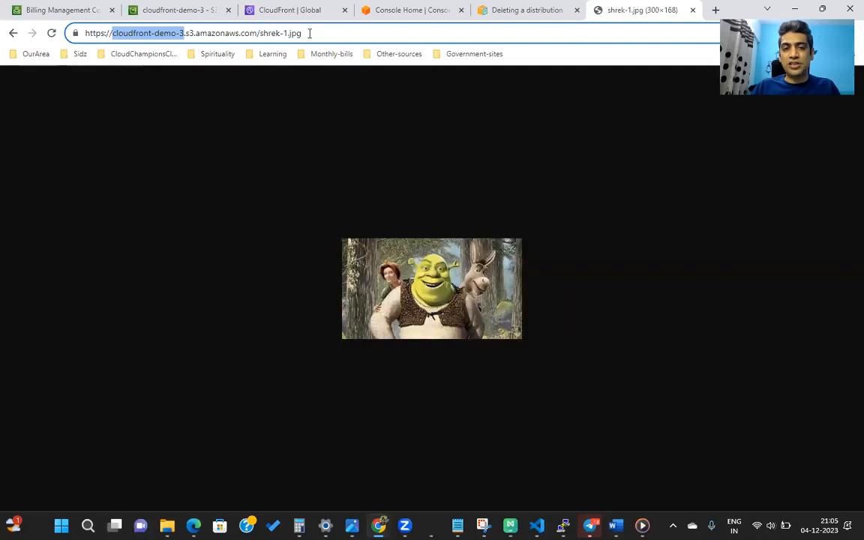
left_click(193, 14)
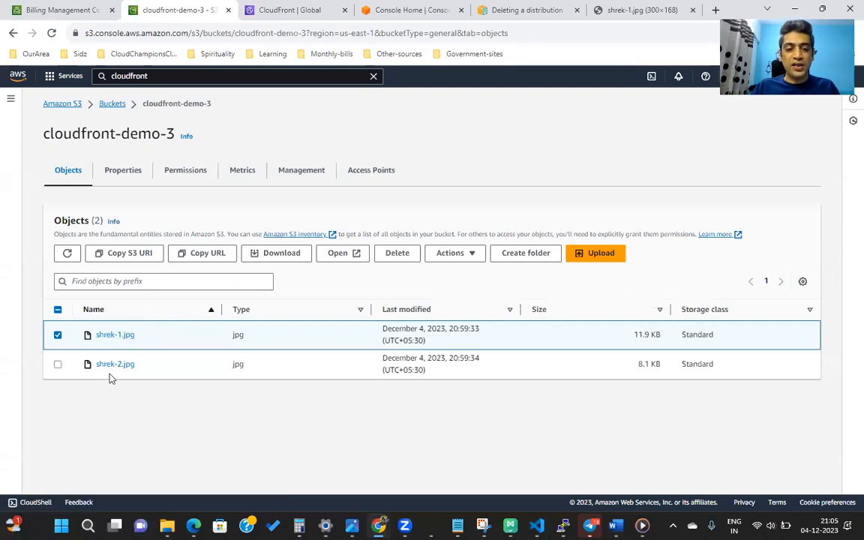
left_click(614, 10)
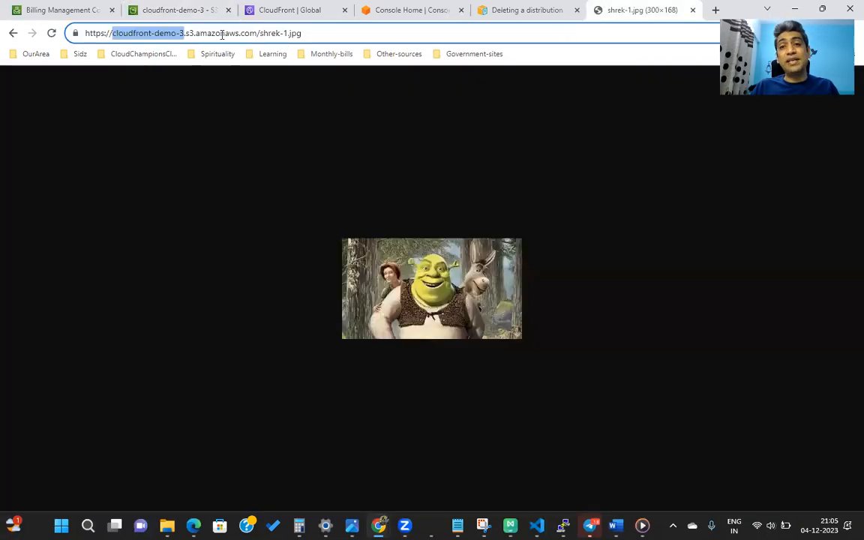
left_click(713, 10)
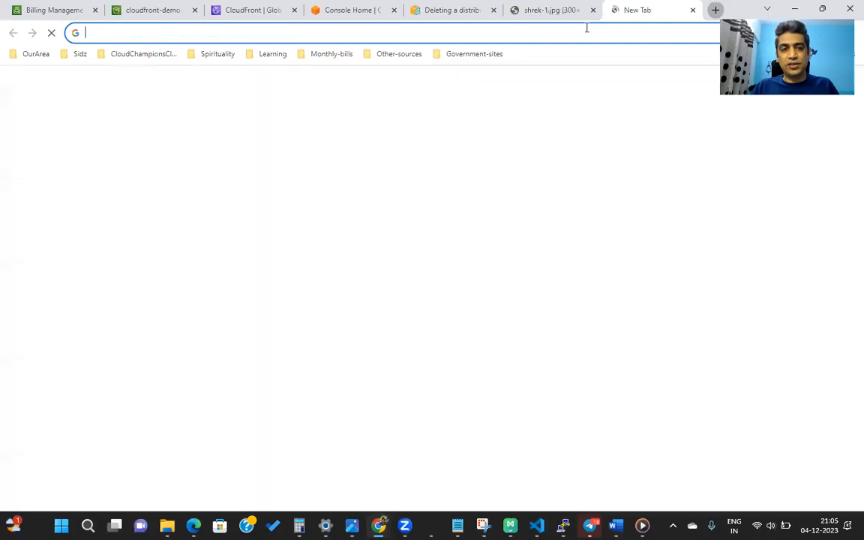
key("ctrl+v")
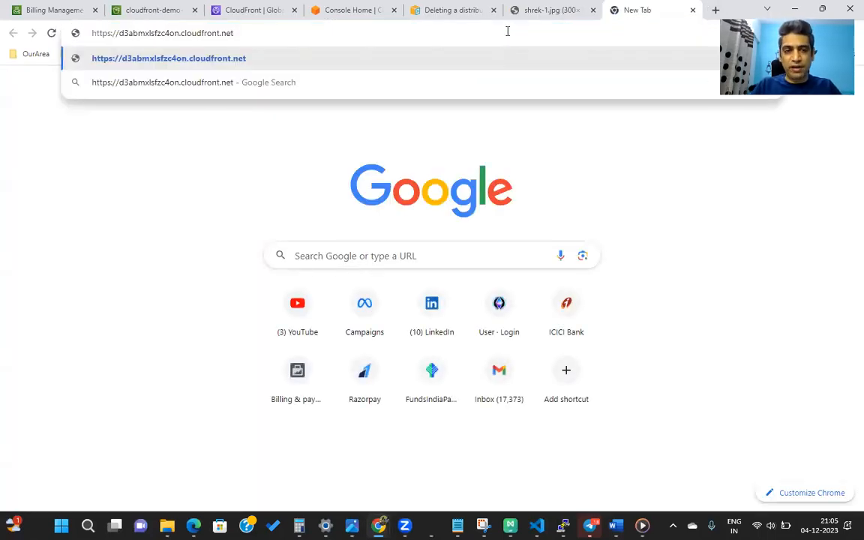
type("/s")
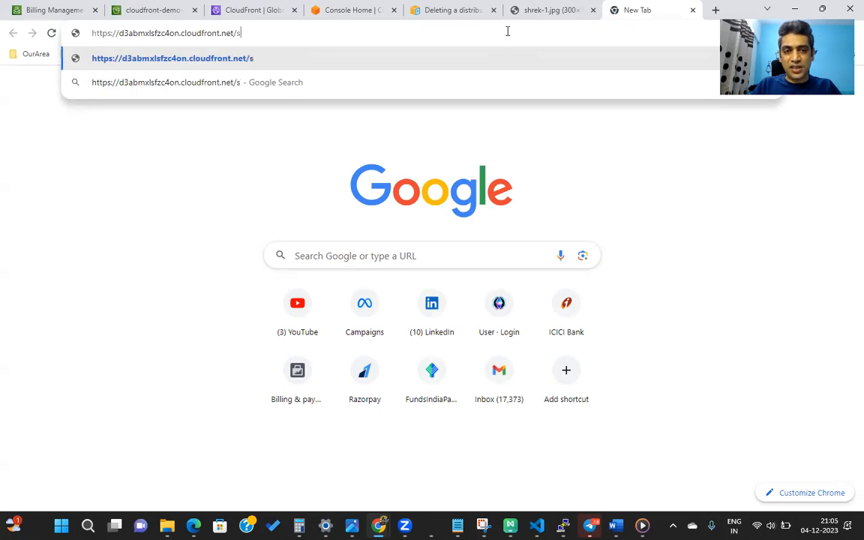
type("hrek-1.jpg")
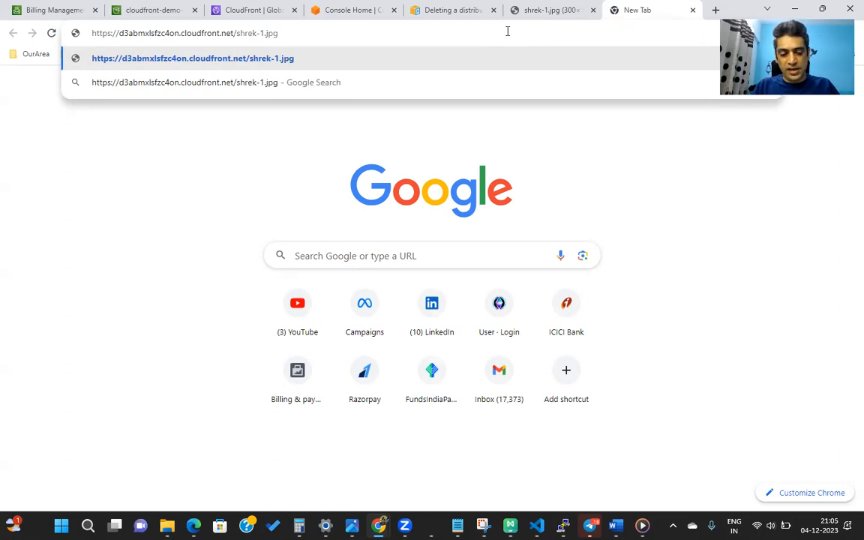
key("ctrl+a")
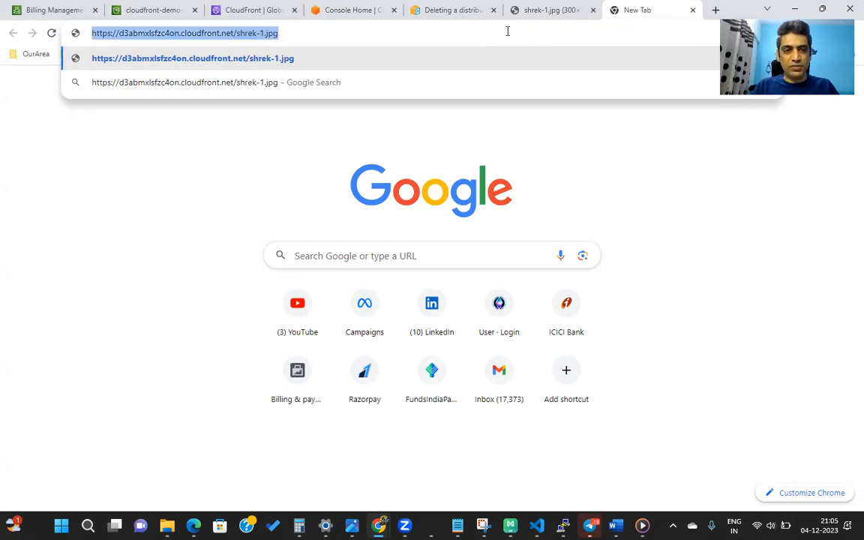
key("Return")
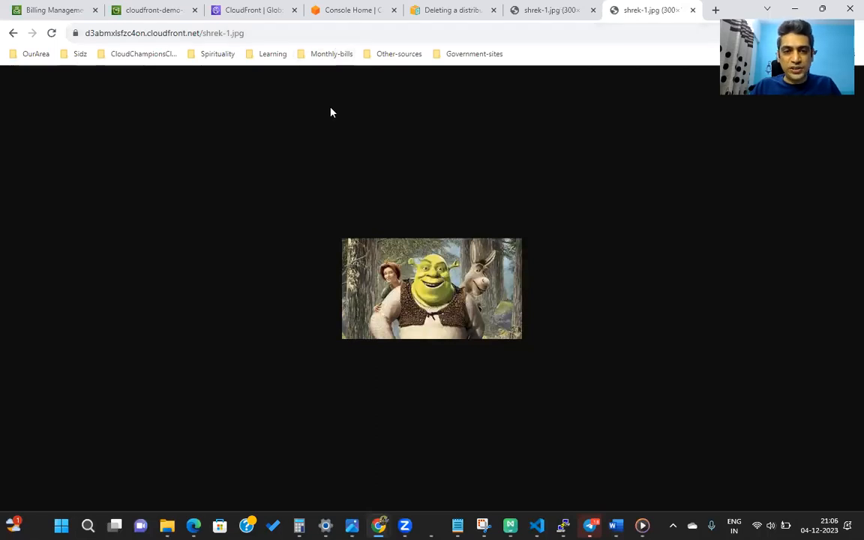
Compare the distribution domain name in the CloudFront details with the address of the image loaded through CloudFront
left_click(249, 13)
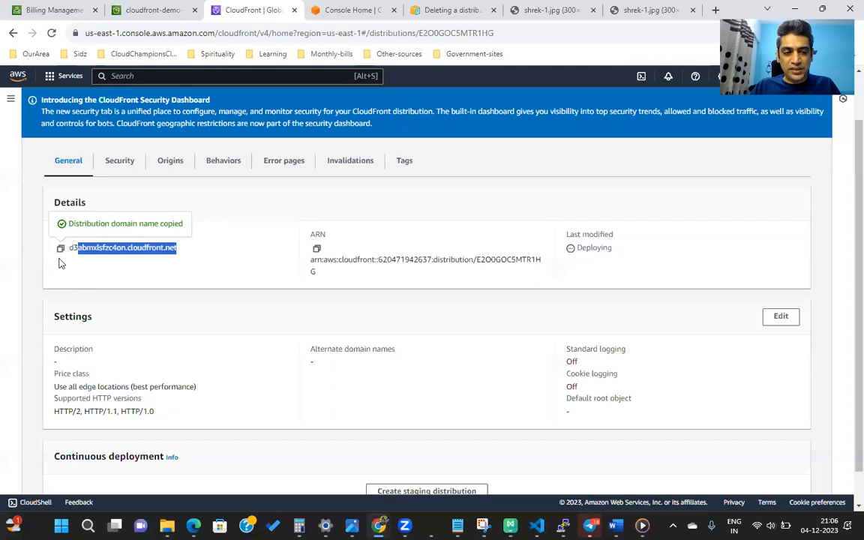
left_click_drag(68, 248, 150, 247)
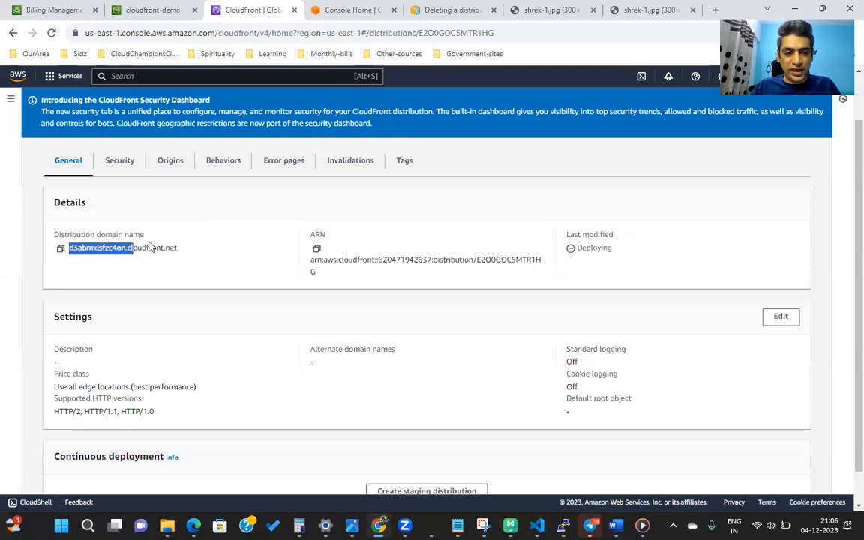
left_click(183, 249)
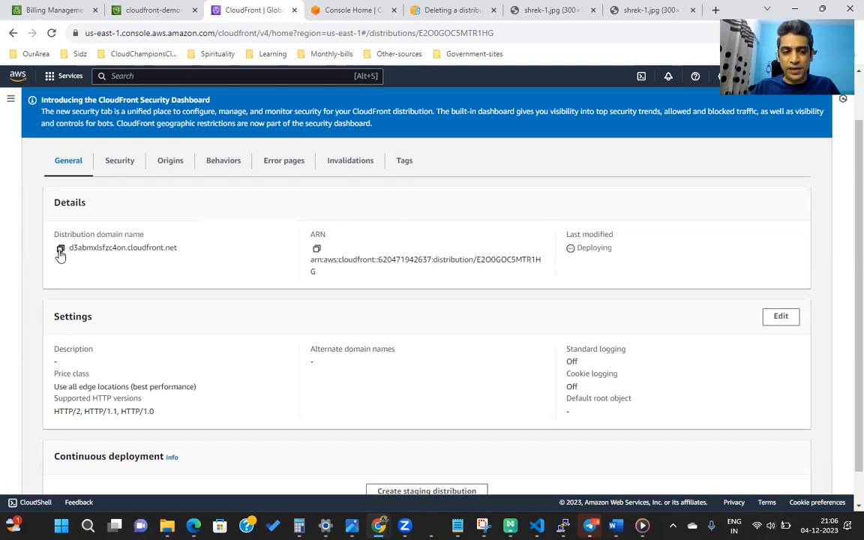
left_click(648, 12)
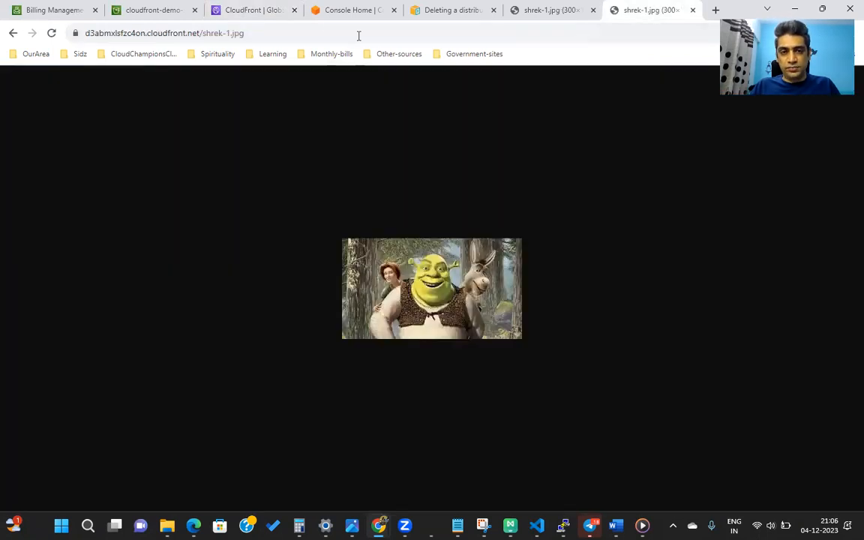
Compare the CloudFront address of shrek-1.jpg with the object names in the cloudfront-demo-3 bucket and the image's direct S3 address
left_click_drag(203, 35, 257, 30)
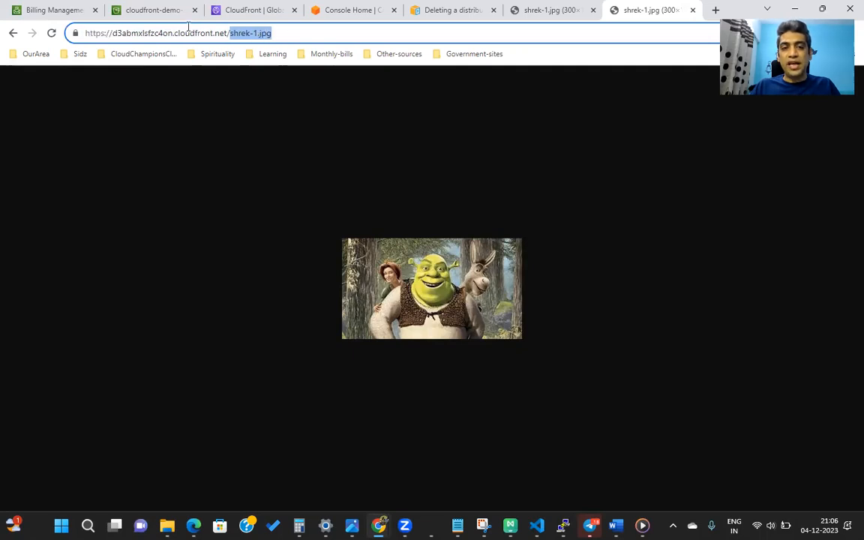
left_click(144, 15)
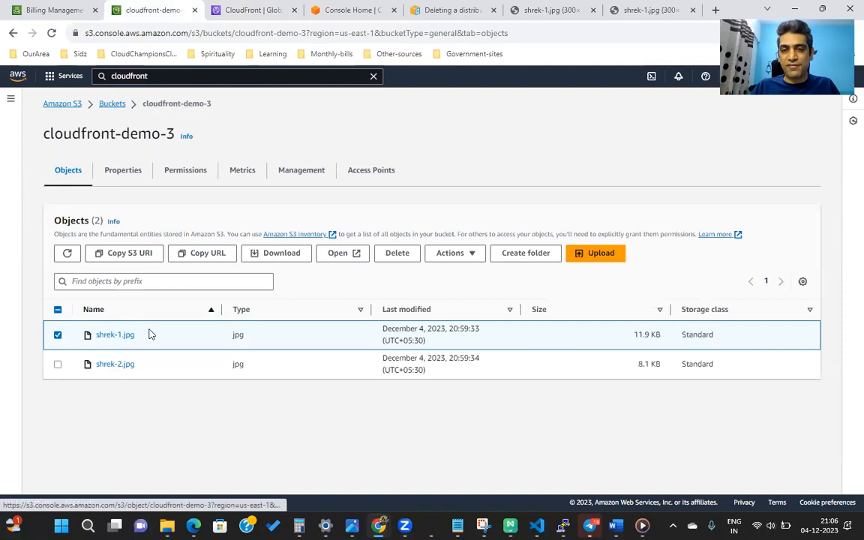
left_click(627, 17)
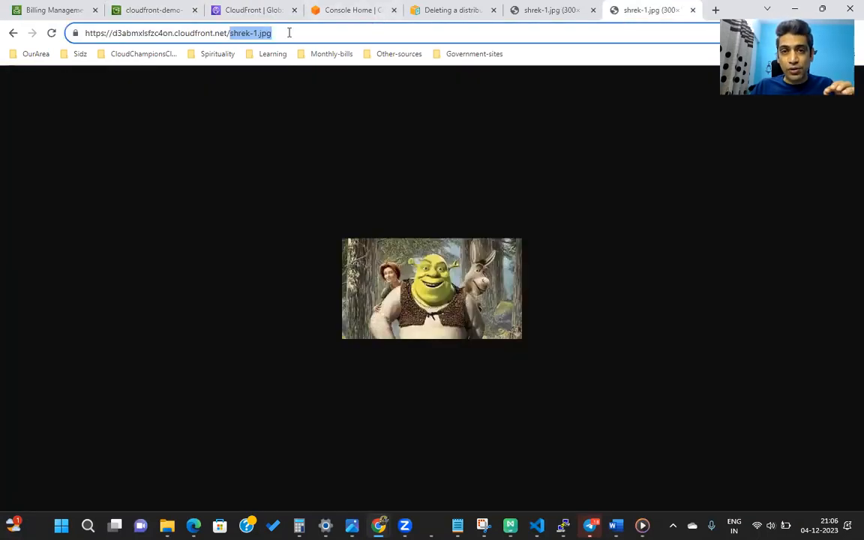
left_click_drag(312, 36, 65, 32)
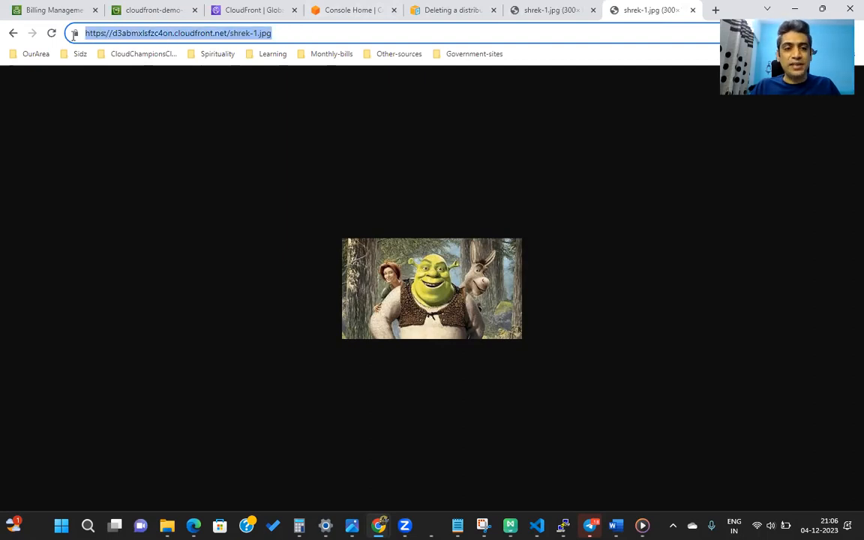
left_click(176, 34)
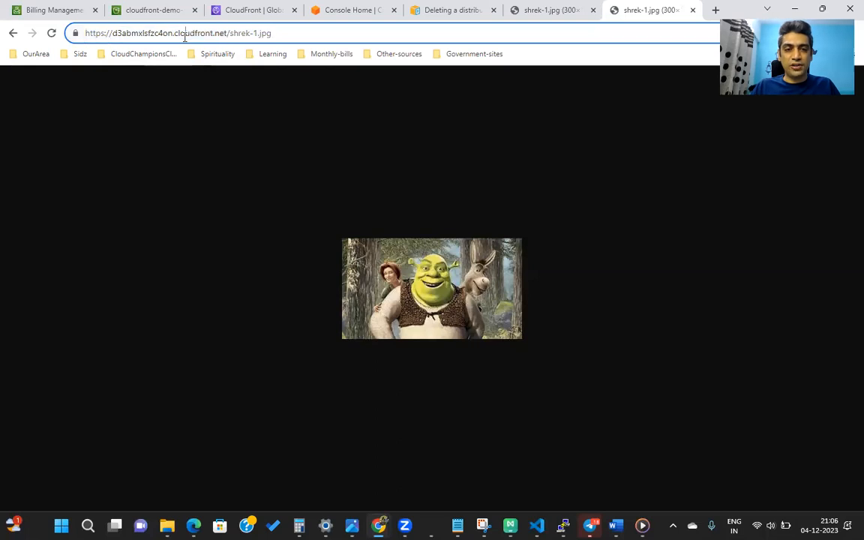
left_click(534, 10)
left_click(184, 33)
left_click_drag(185, 33, 250, 33)
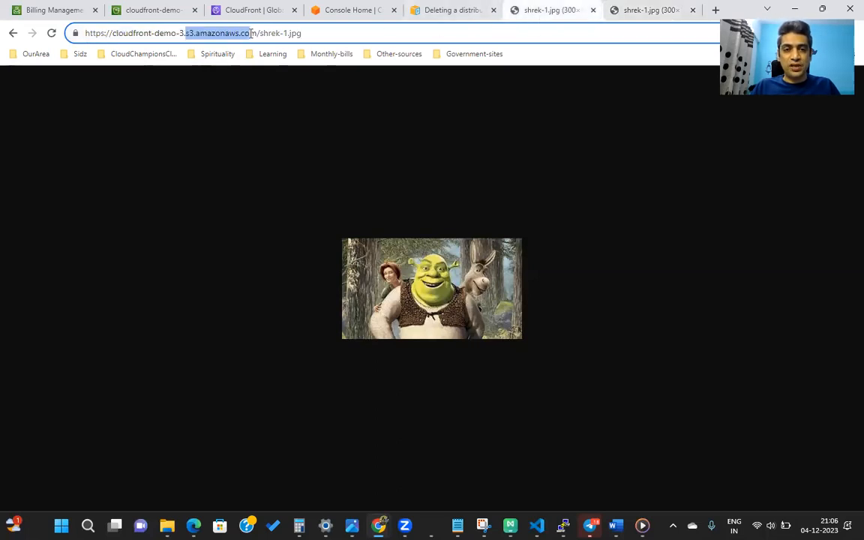
left_click(641, 12)
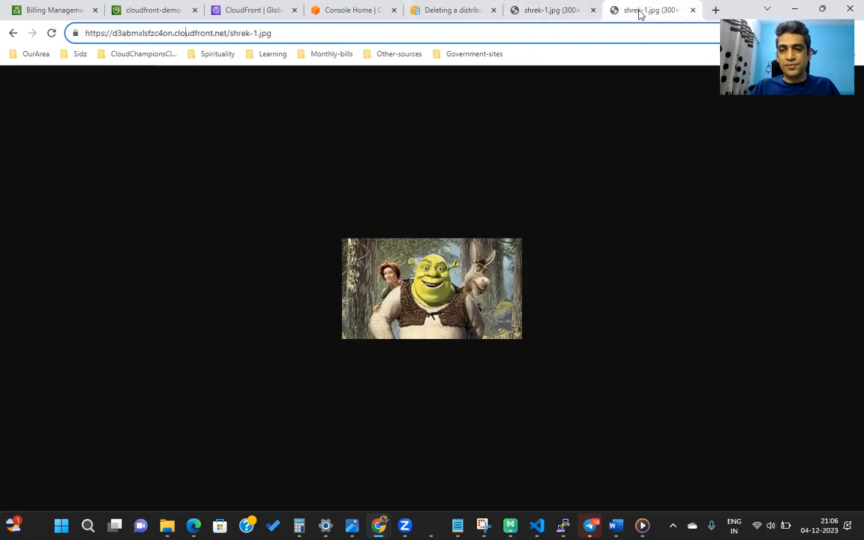
left_click(716, 9)
key("ctrl+v")
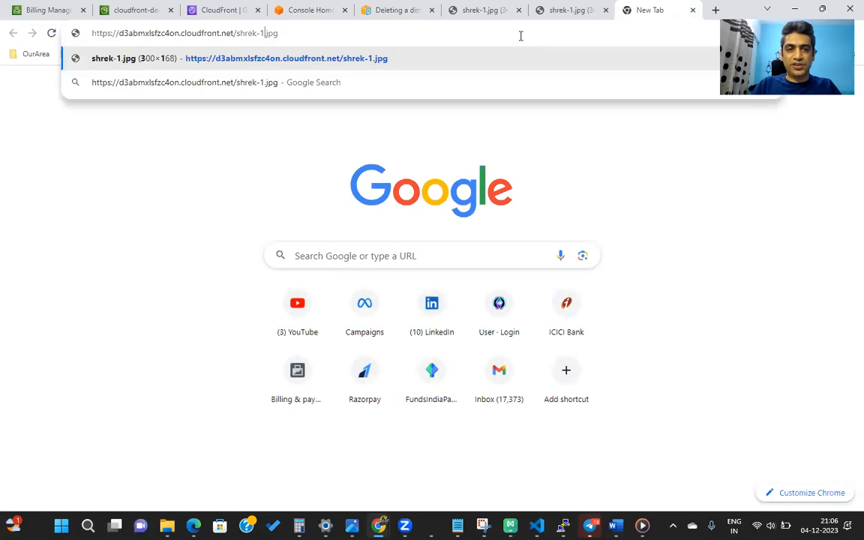
key("Left")
key("Left")
key("Left")
key("Left")
key("BackSpace")
type("2")
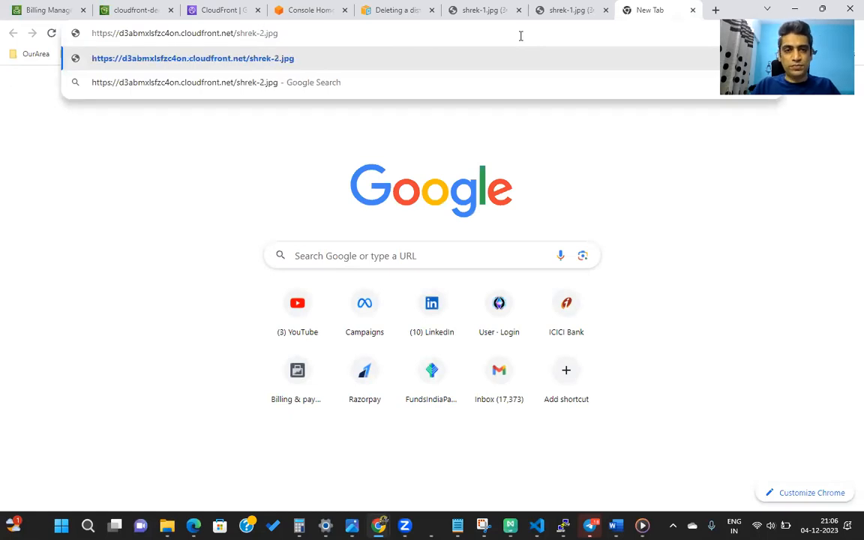
key("Return")
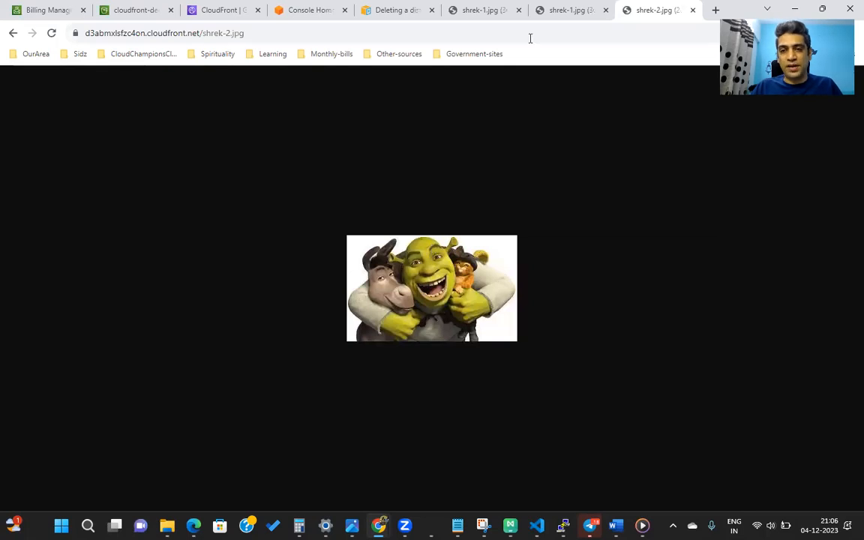
left_click(492, 11)
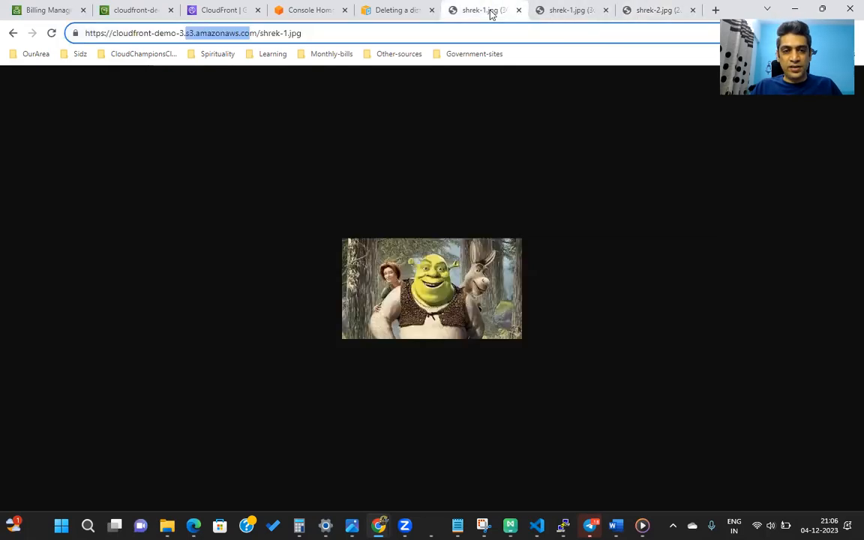
left_click(446, 33)
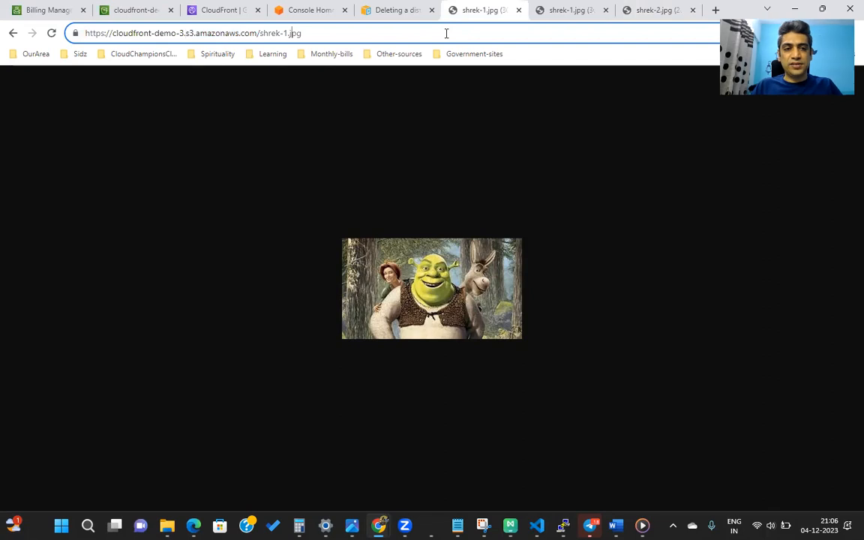
double_click(190, 33)
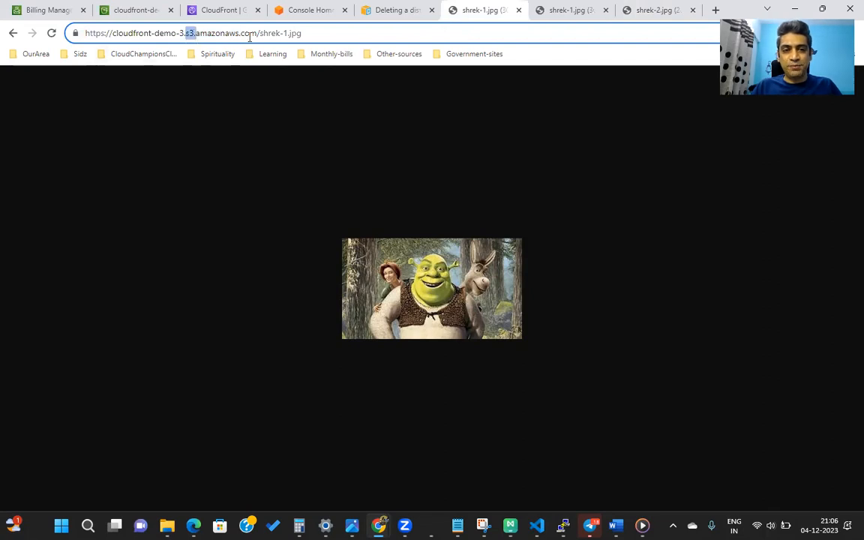
left_click(287, 33)
key("BackSpace")
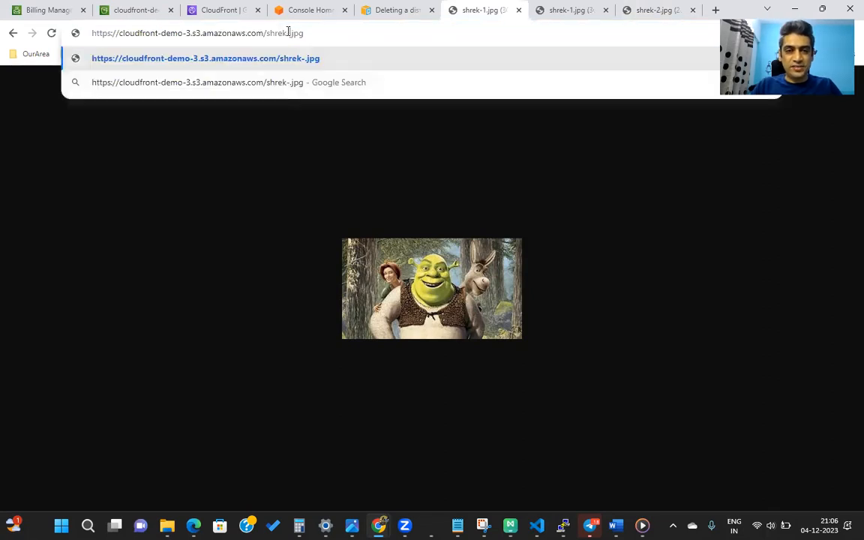
type("2")
key("Return")
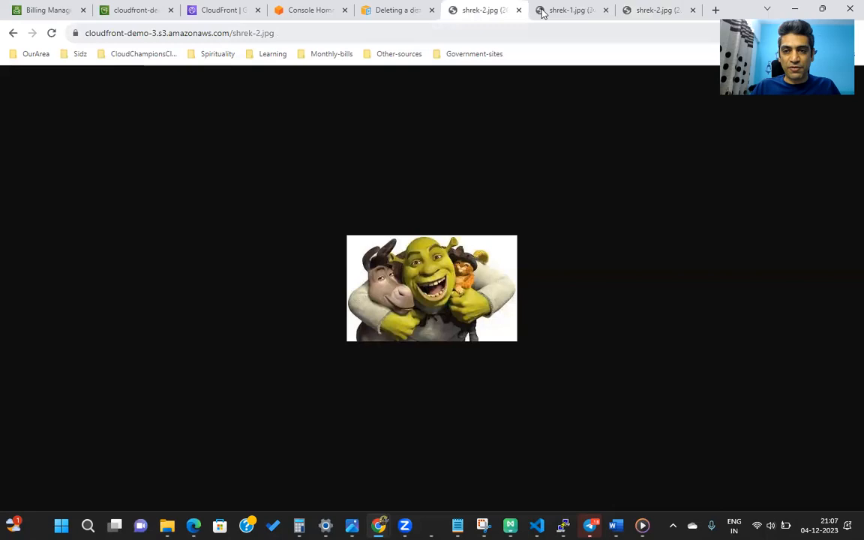
Review the CloudFront address of shrek-2.jpg against the distribution's details and check its deployment status in the distributions list
left_click(657, 10)
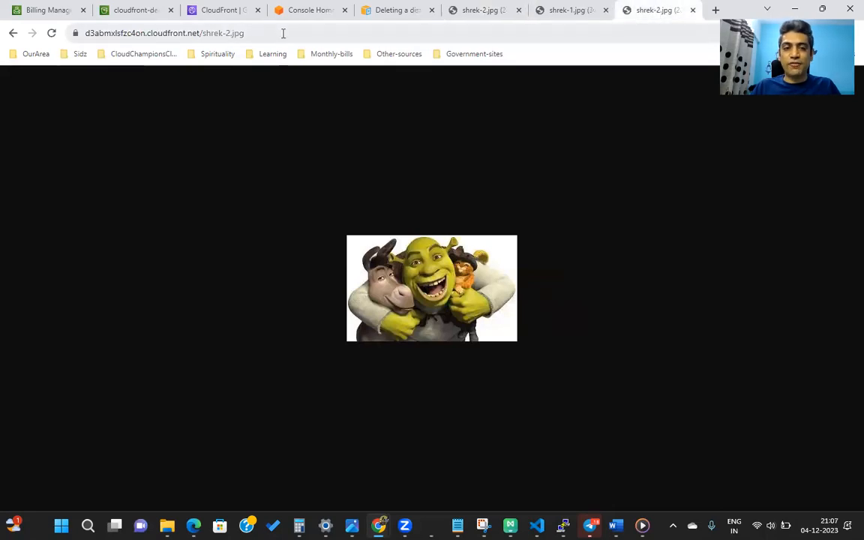
left_click(97, 33)
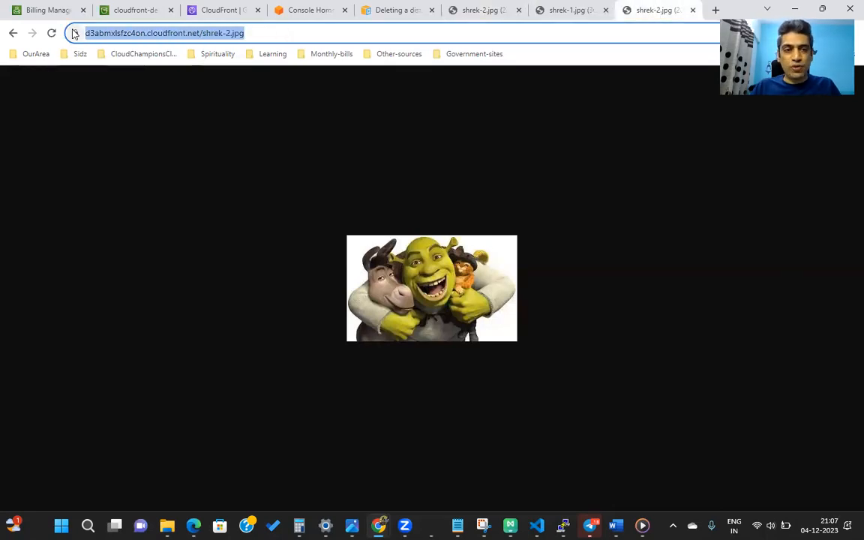
left_click(217, 10)
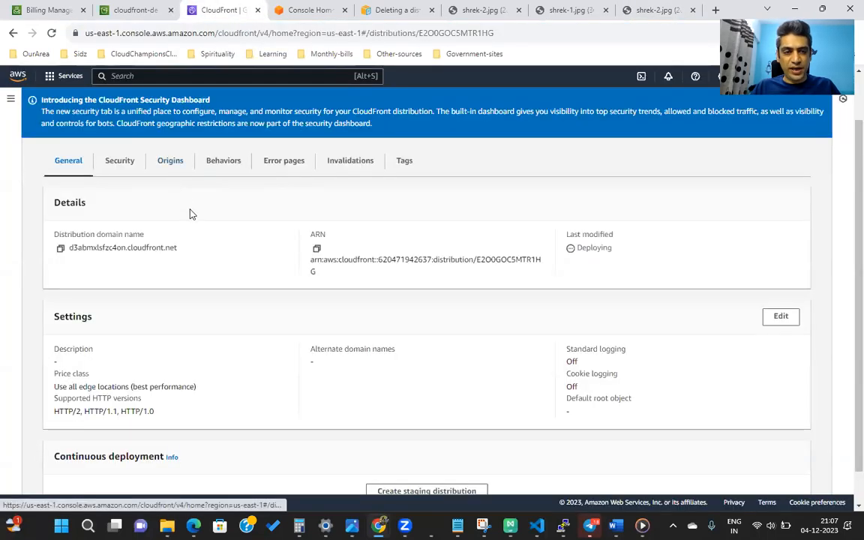
left_click(116, 154)
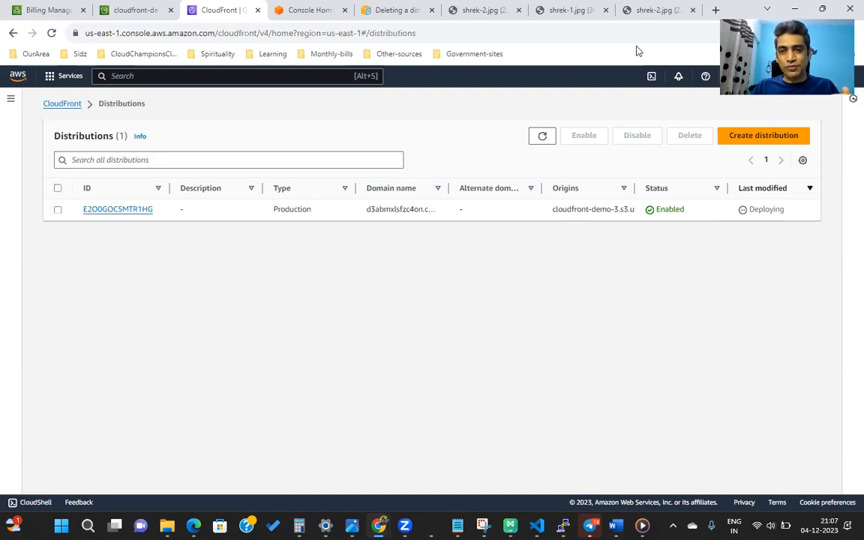
left_click(566, 10)
left_click(642, 10)
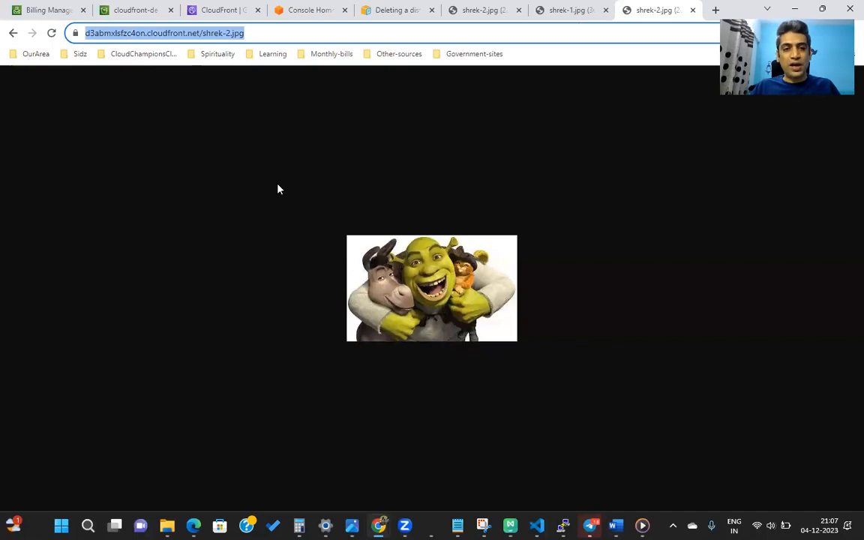
left_click(222, 12)
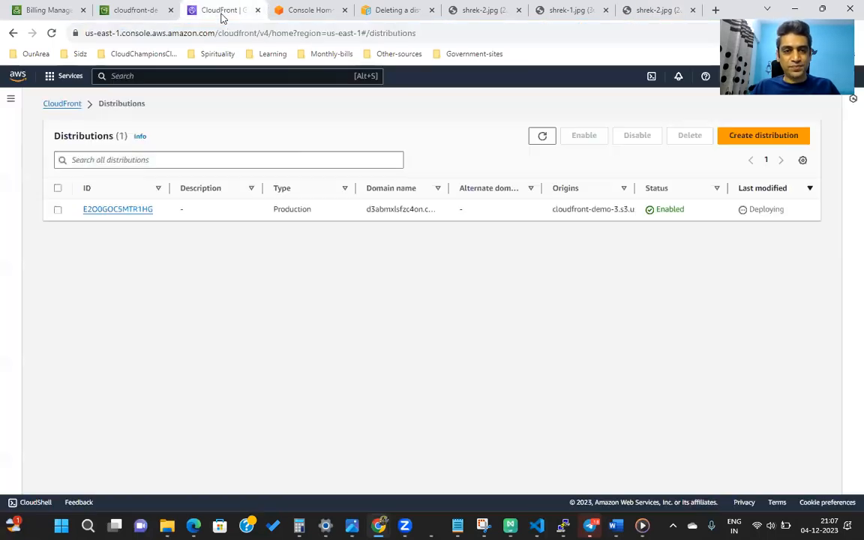
Start a new invalidation for the distribution, draft *.jpg as its object path, and clear the entry
left_click(129, 211)
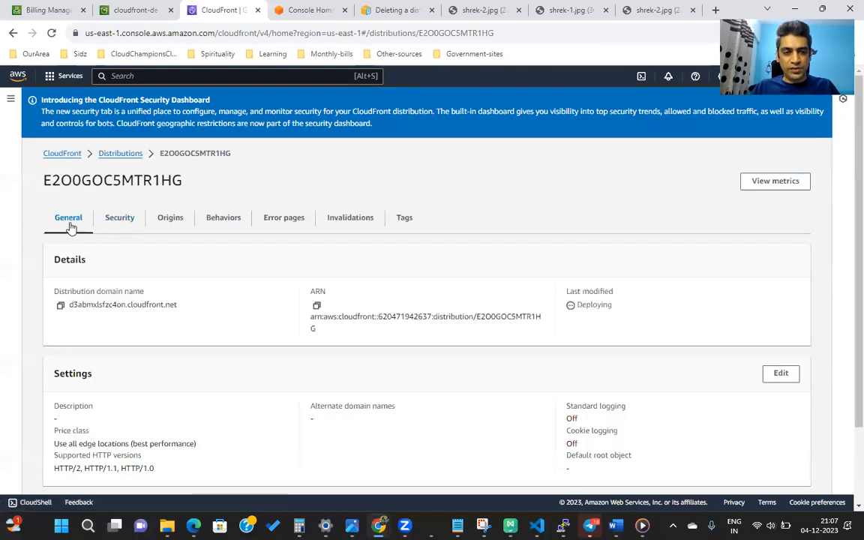
left_click(347, 218)
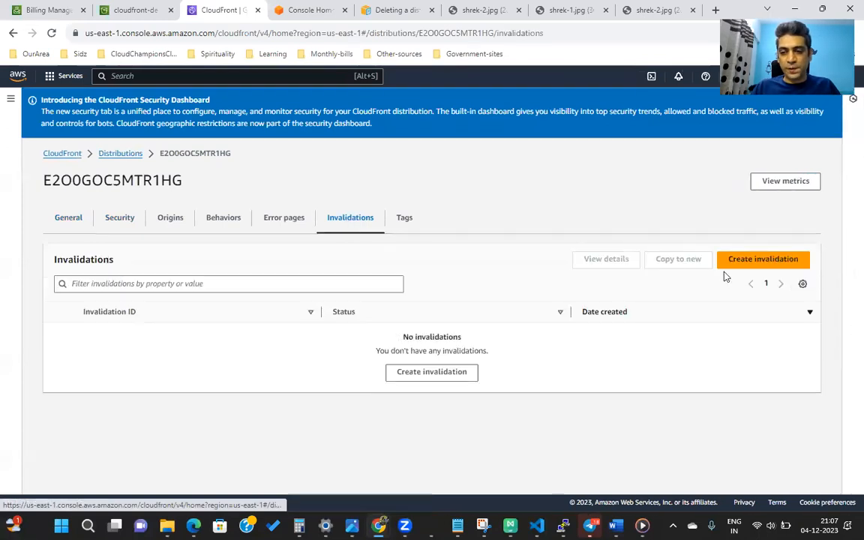
left_click(760, 262)
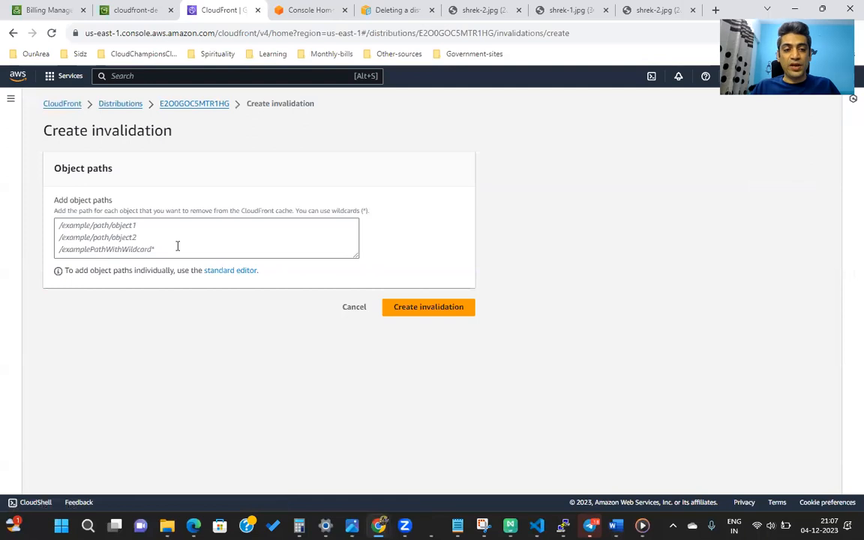
left_click(147, 238)
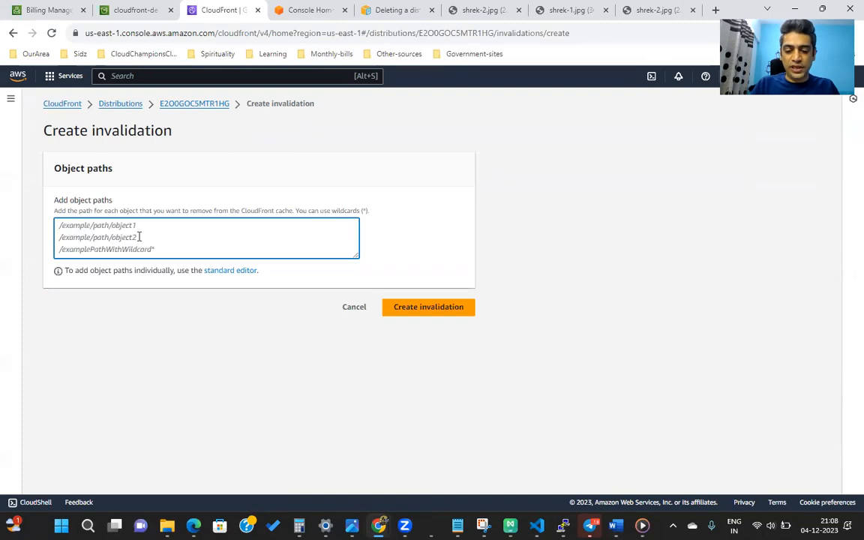
type("/*")
type(".jpg")
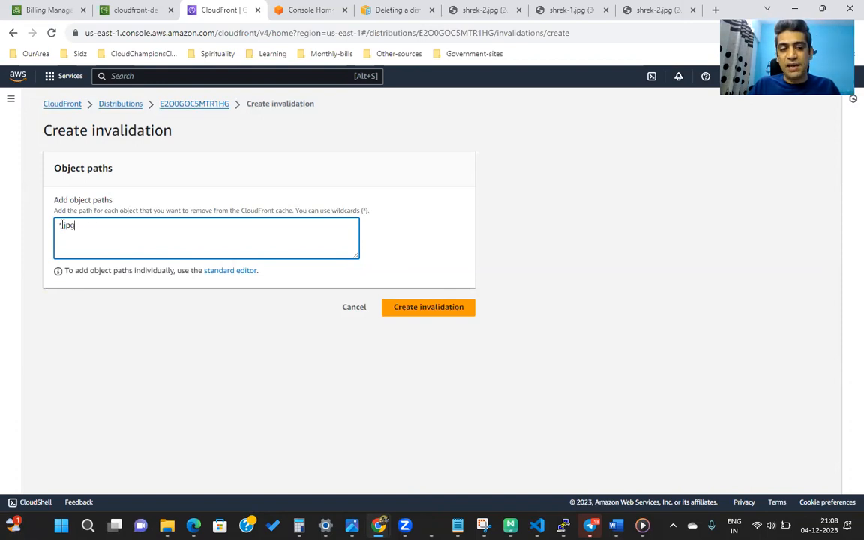
left_click_drag(79, 226, 56, 228)
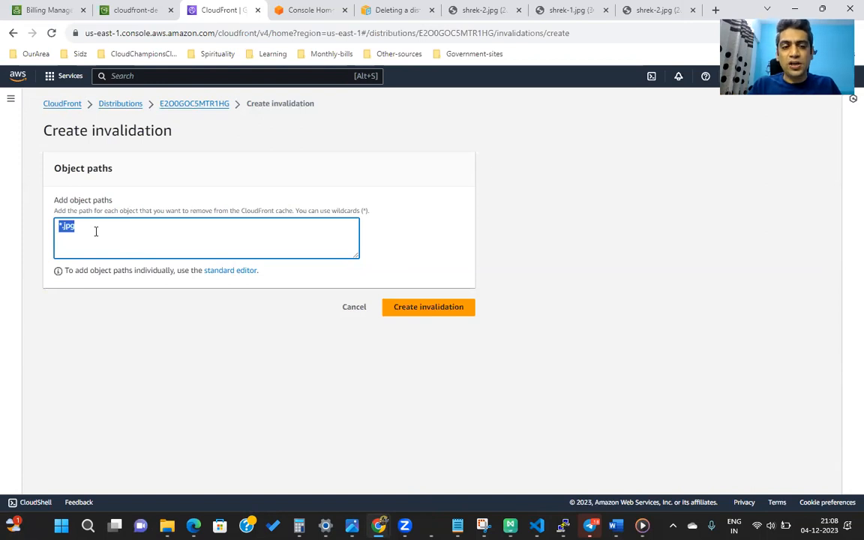
left_click(96, 231)
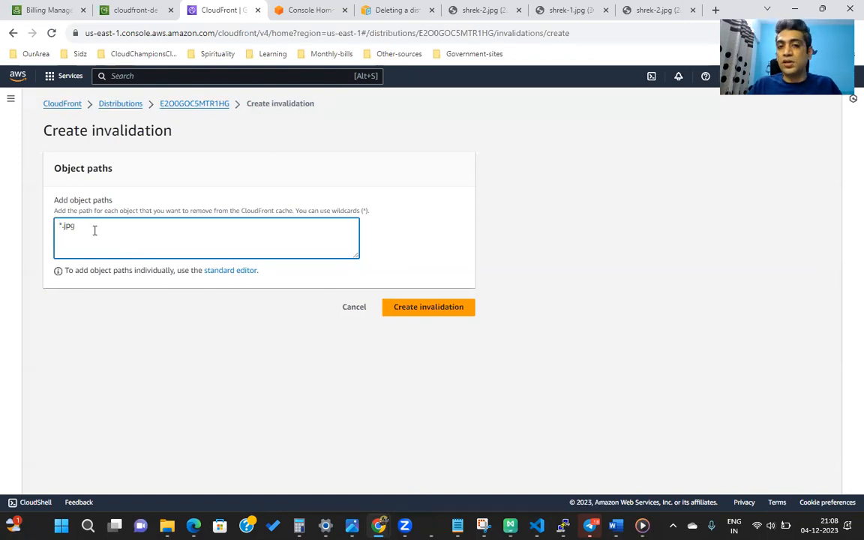
left_click_drag(84, 225, 47, 229)
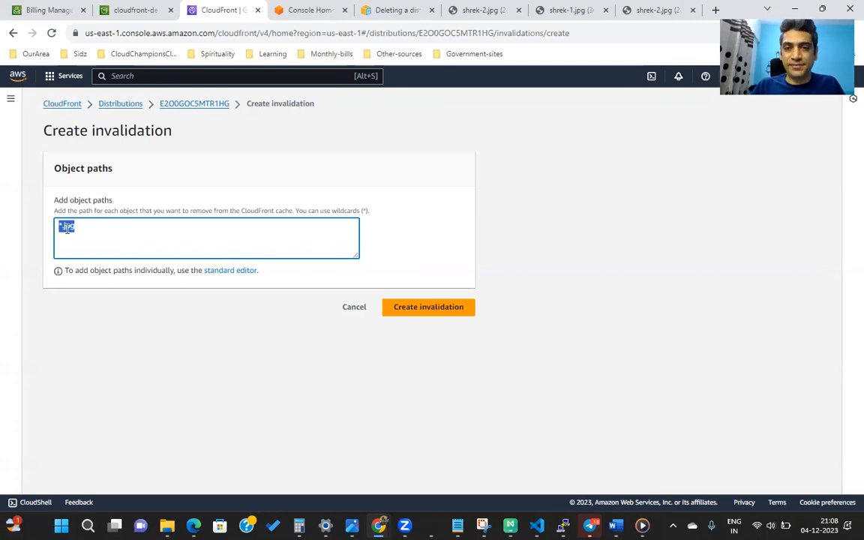
key("BackSpace")
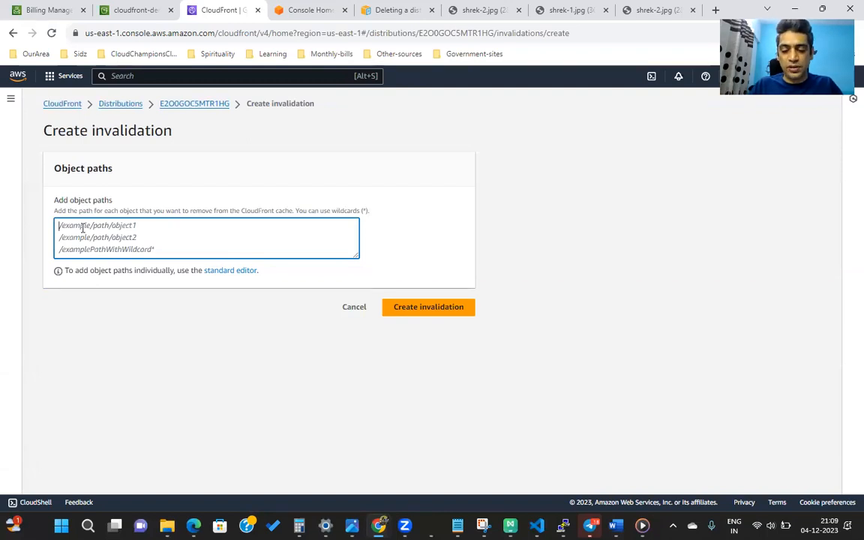
Enter /*.jpg as the invalidation's object path and cancel the form without creating the invalidation
type("/")
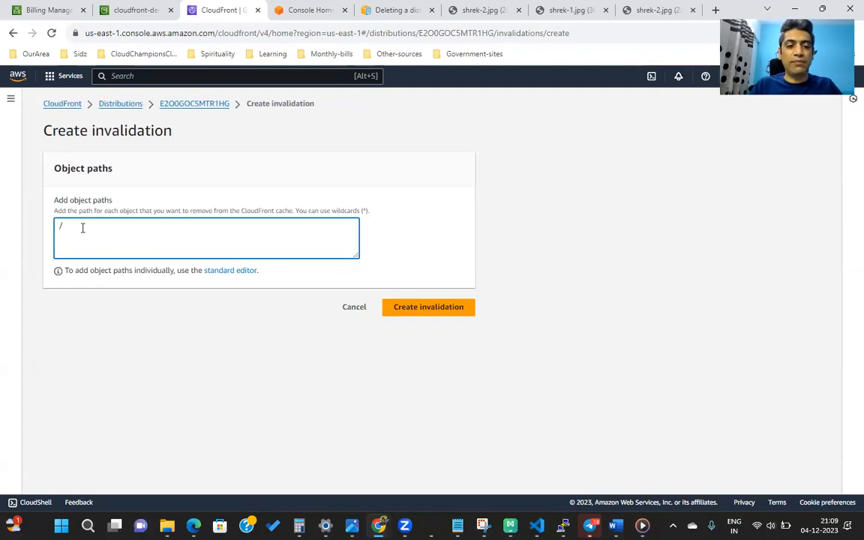
key("BackSpace")
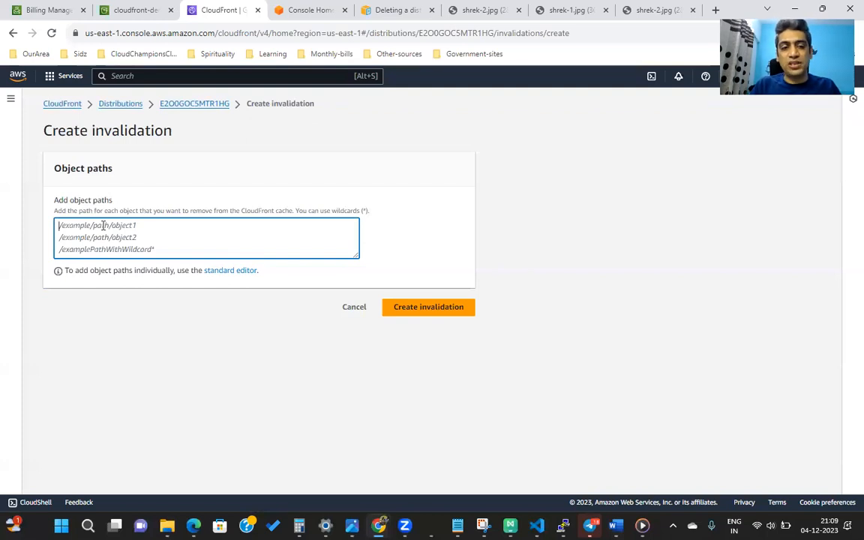
type("/*.jpg")
key("BackSpace")
type("g")
left_click(347, 311)
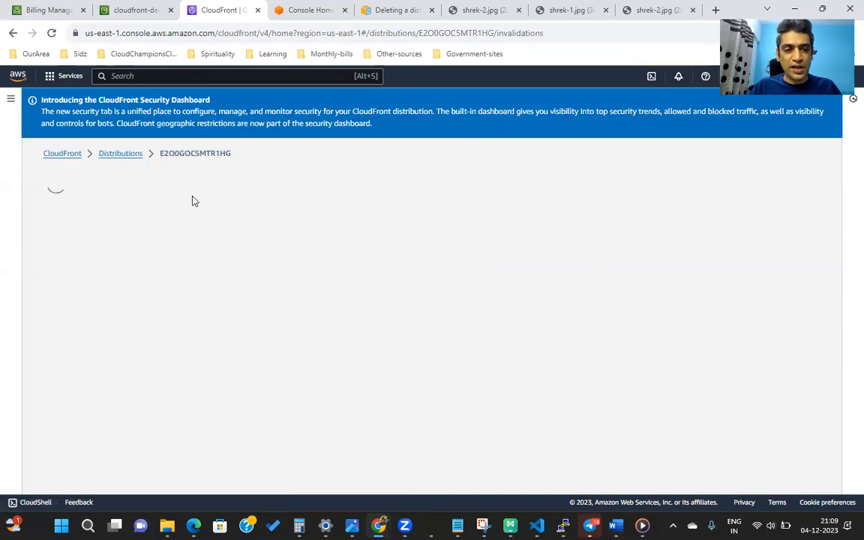
Check the distribution's last-modified status in the distributions list and return to shrek-1.jpg served through CloudFront
left_click(120, 153)
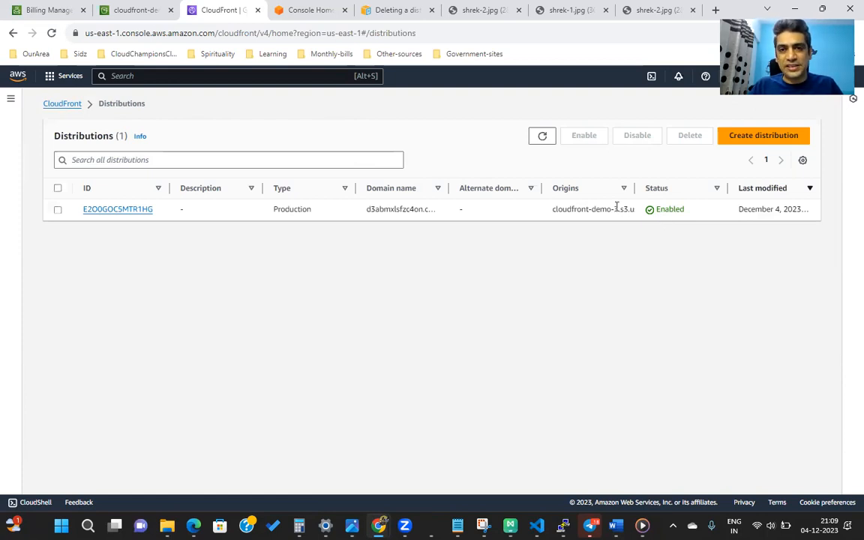
left_click(569, 16)
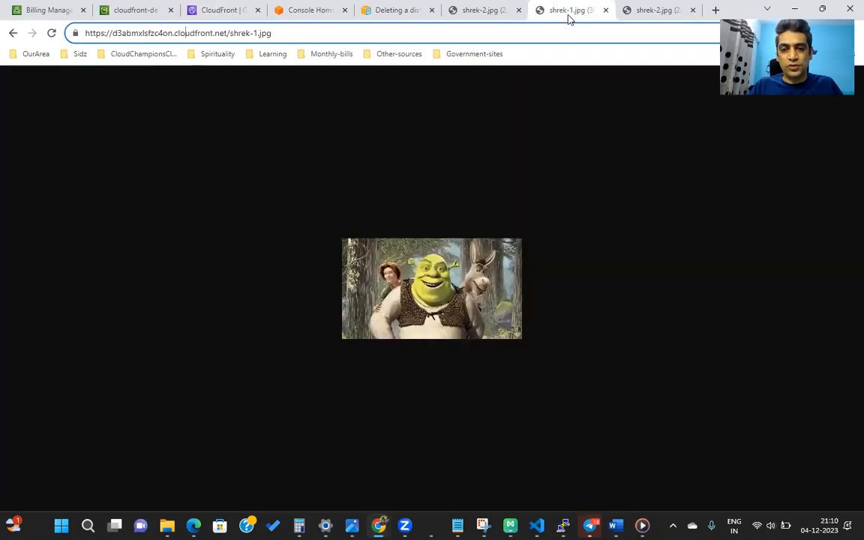
Reload shrek-2.jpg at its CloudFront address and disable the distribution whose origin is cloudfront-demo-3
left_click(644, 16)
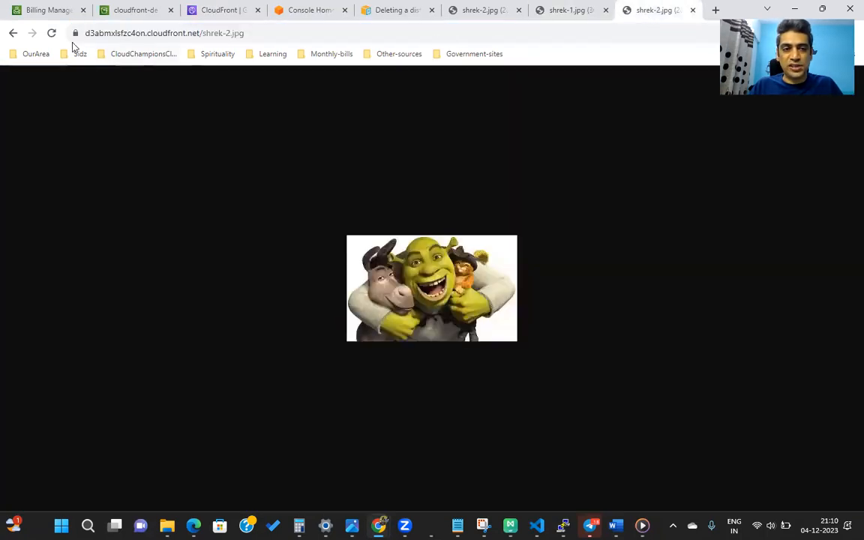
left_click(51, 33)
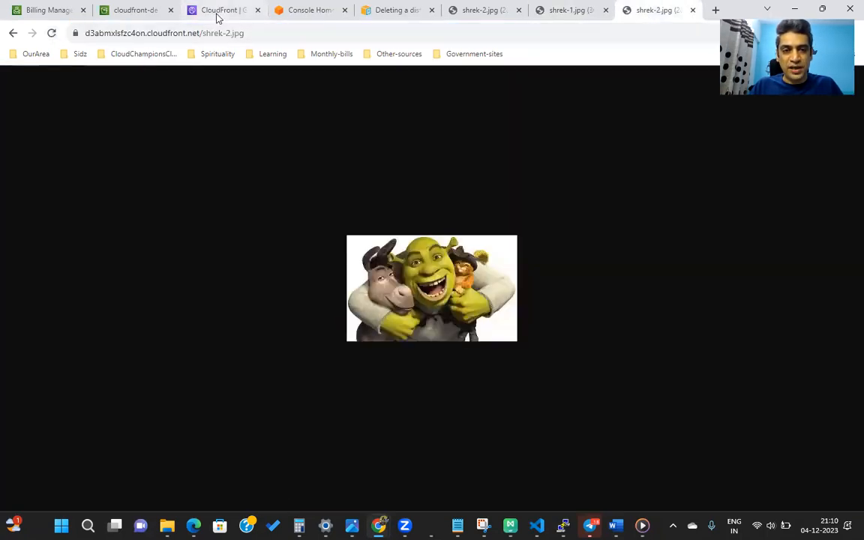
left_click(217, 13)
left_click(57, 211)
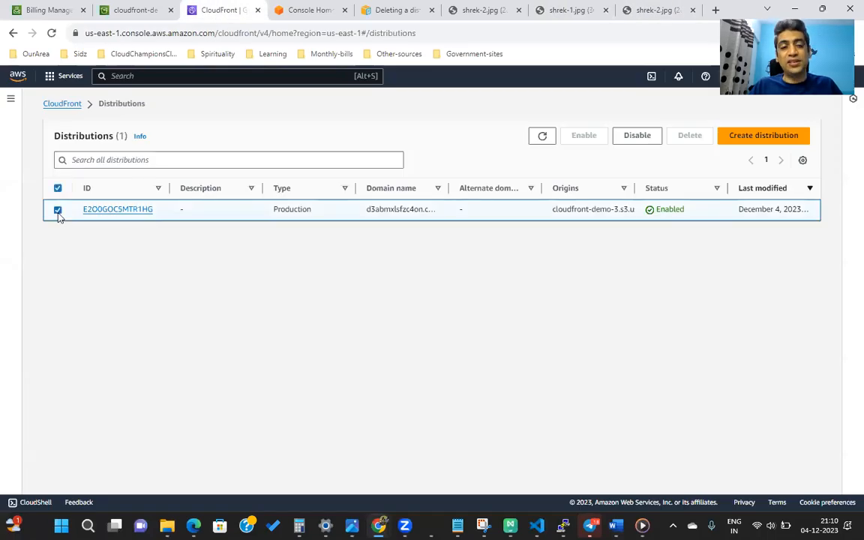
left_click(629, 142)
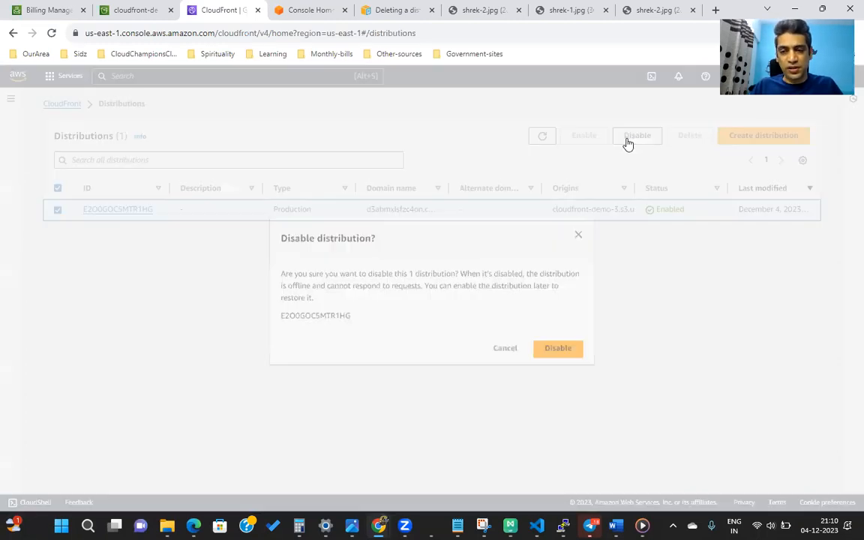
left_click(563, 350)
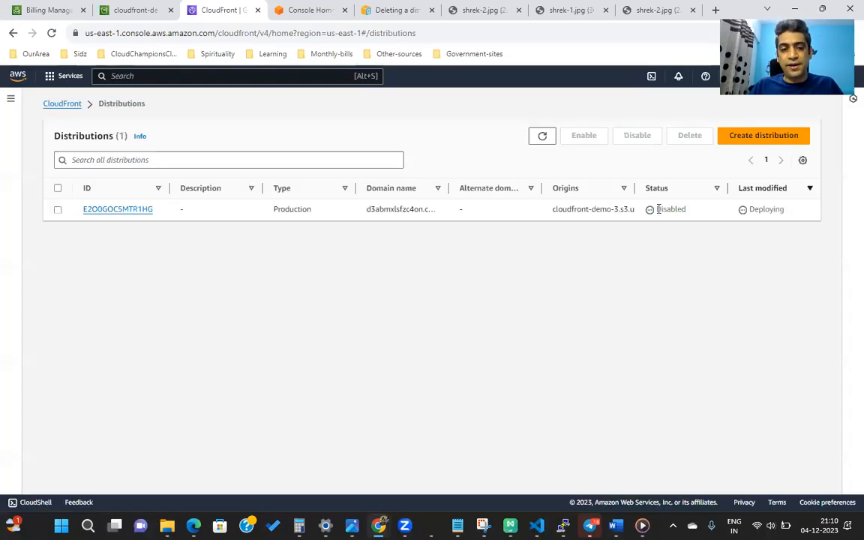
Check the distribution's status, last-modified state and the actions available while it is selected, leaving it deselected
left_click_drag(655, 210, 667, 210)
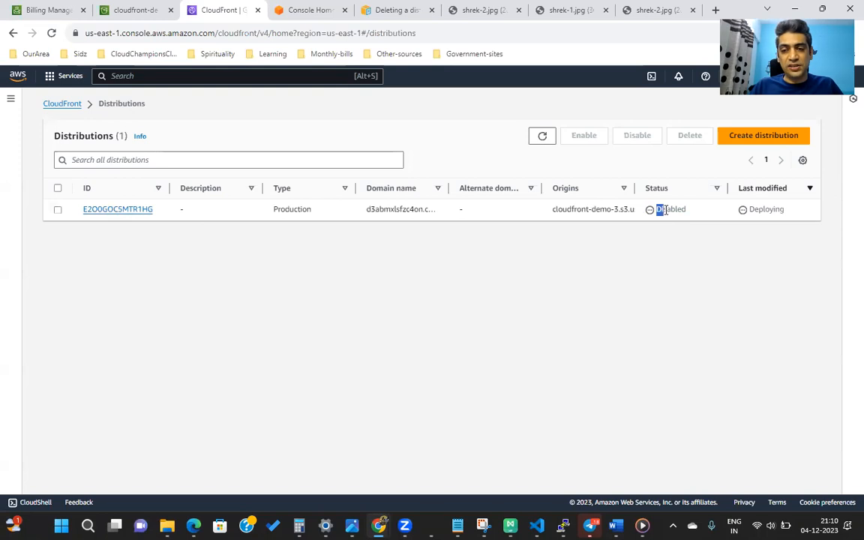
left_click(58, 210)
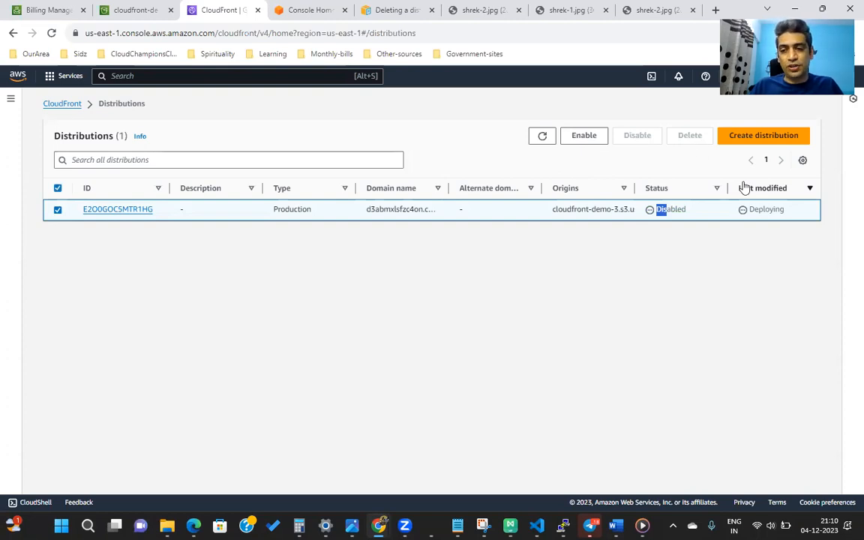
left_click_drag(748, 209, 789, 215)
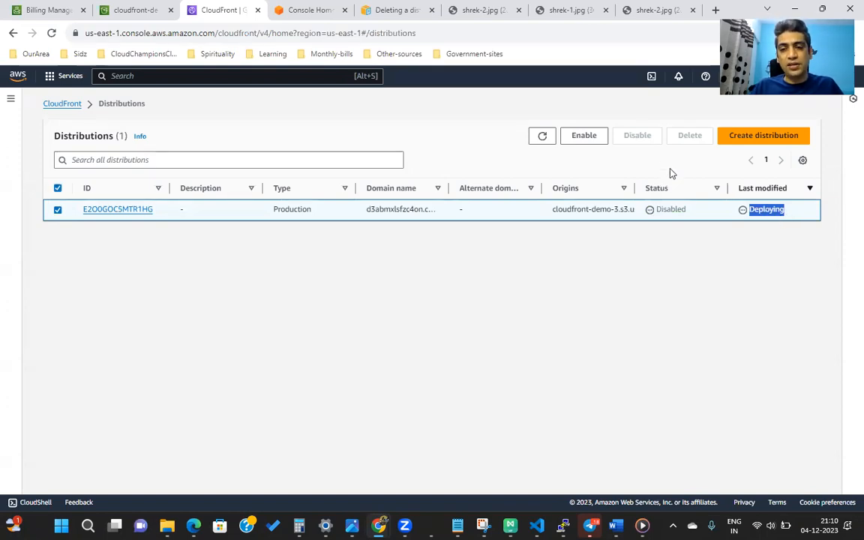
left_click(57, 189)
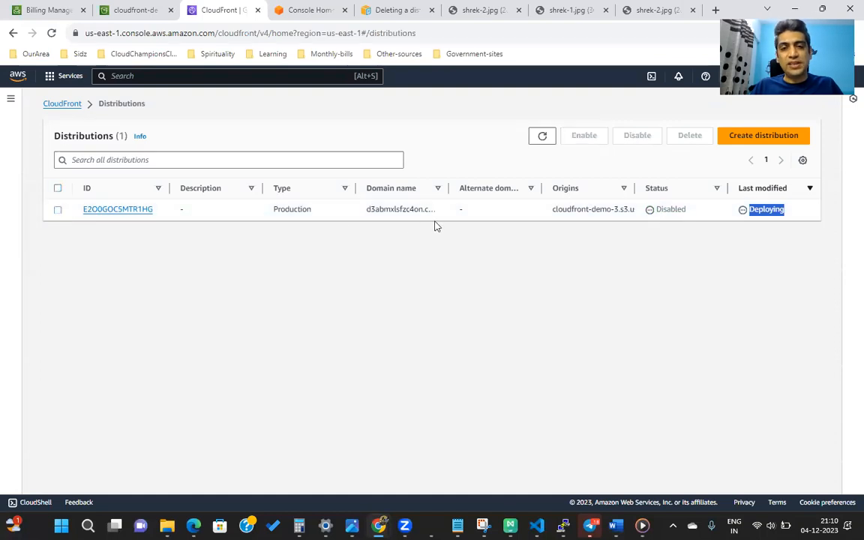
double_click(672, 210)
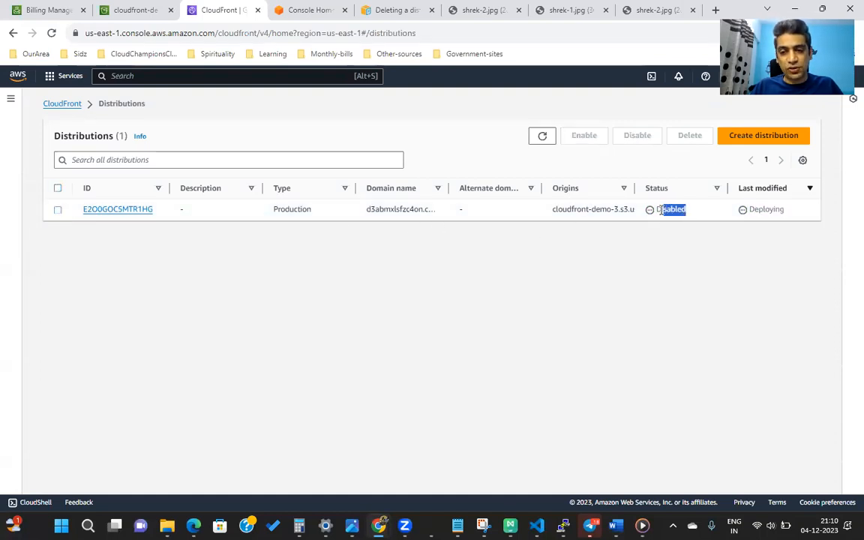
Reload shrek-1.jpg and shrek-2.jpg at their CloudFront addresses to test access through the disabled distribution
left_click(556, 16)
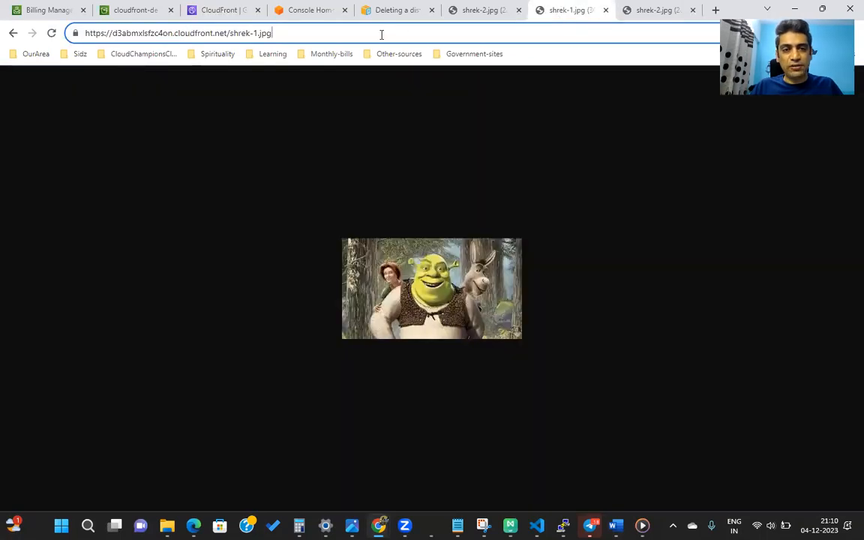
left_click(52, 34)
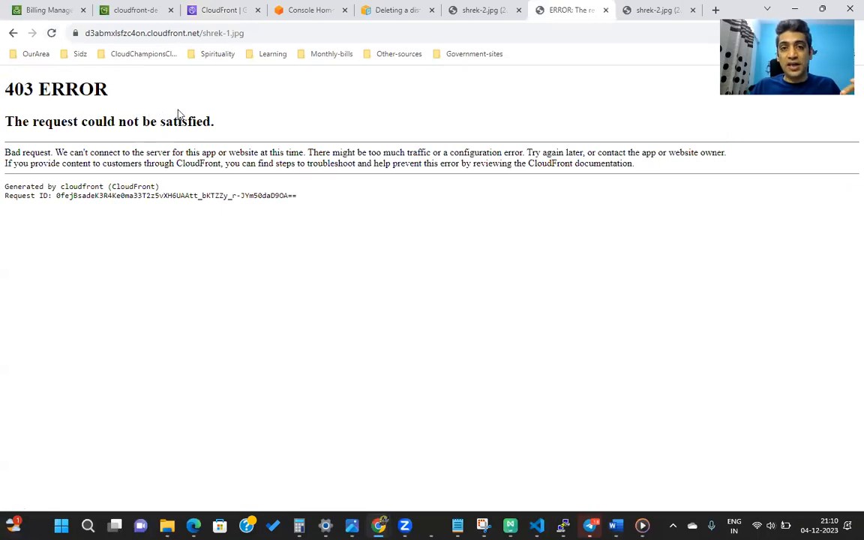
left_click_drag(174, 33, 72, 33)
left_click(654, 11)
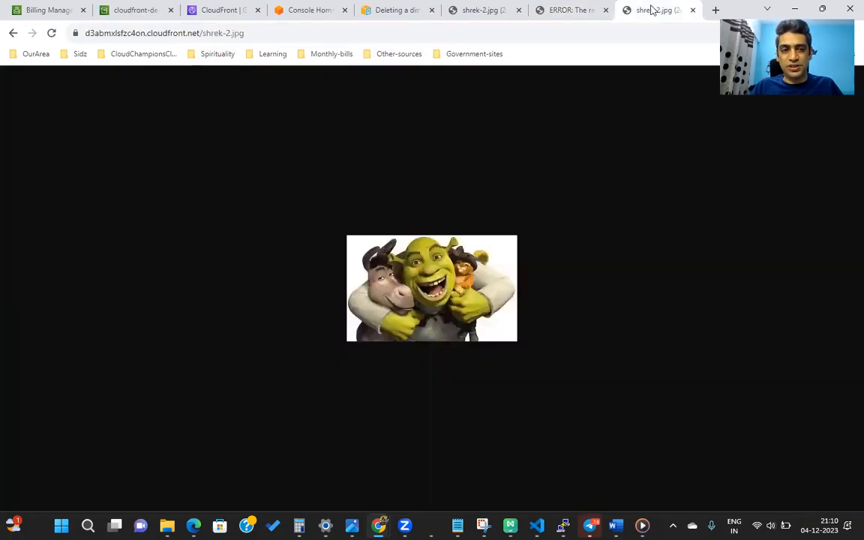
left_click(52, 33)
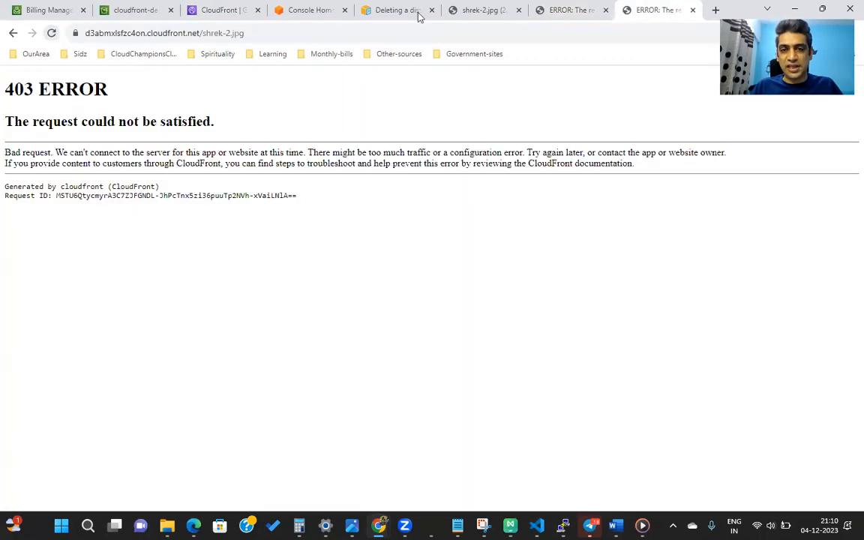
Reload shrek-2.jpg from its direct S3 address in cloudfront-demo-3 and review the S3 domain in the address
left_click(484, 11)
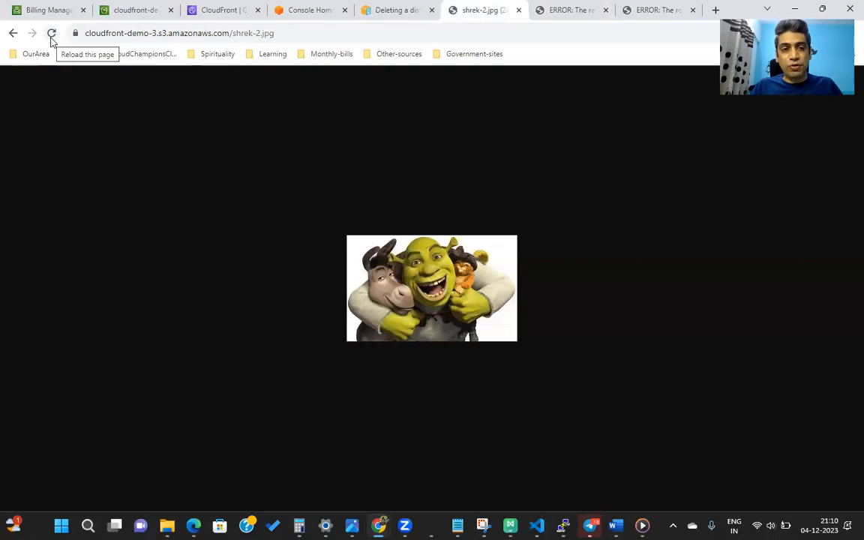
left_click(51, 34)
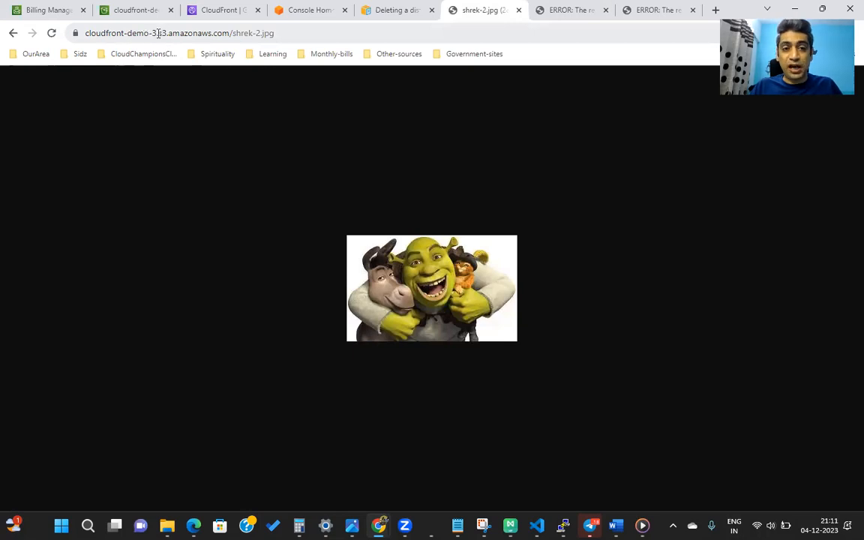
left_click_drag(158, 33, 245, 33)
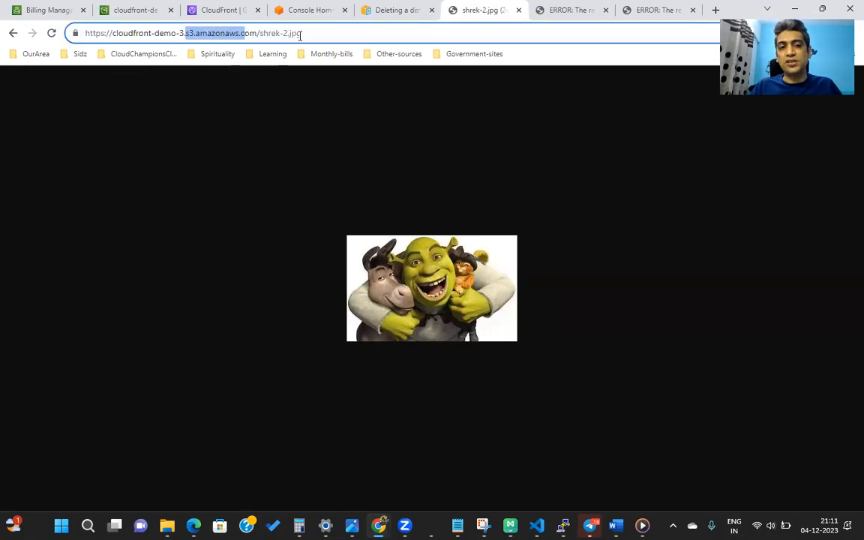
Refresh the distributions list until deployment of the disabled distribution finishes, checking its status and last-modified value
left_click(222, 11)
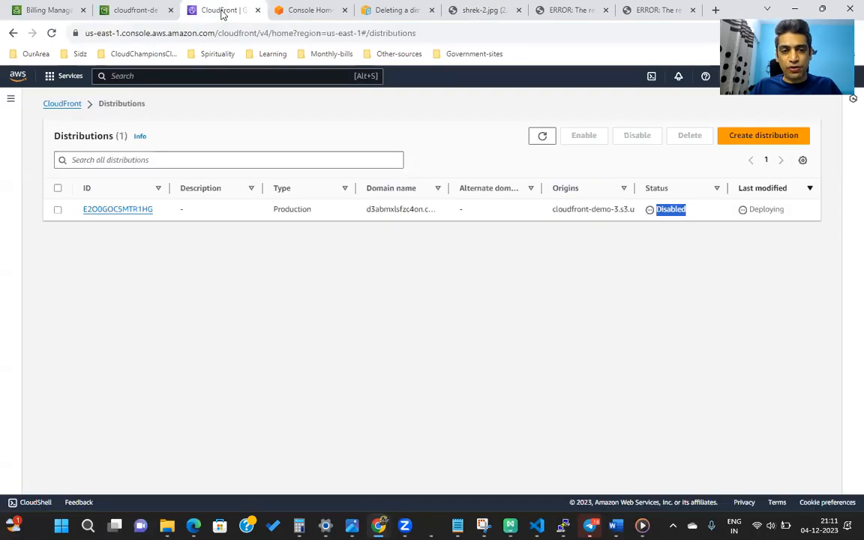
left_click(541, 139)
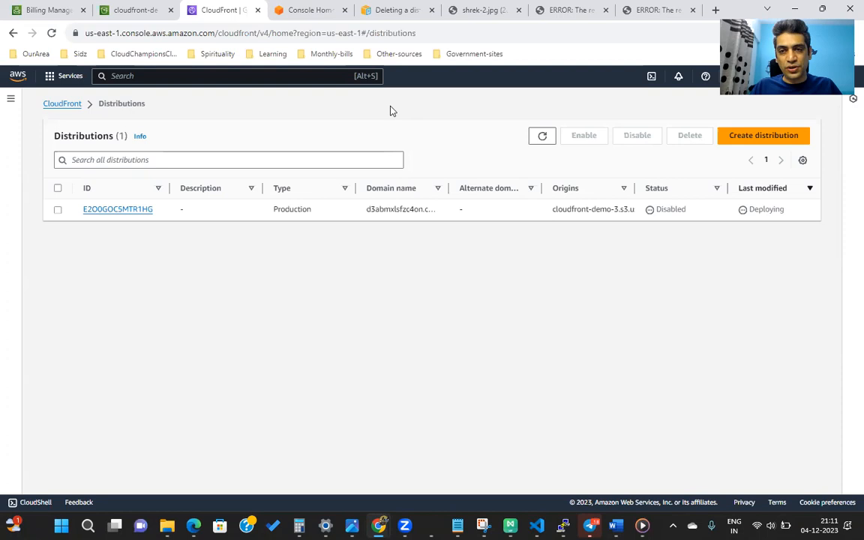
double_click(769, 209)
left_click(543, 136)
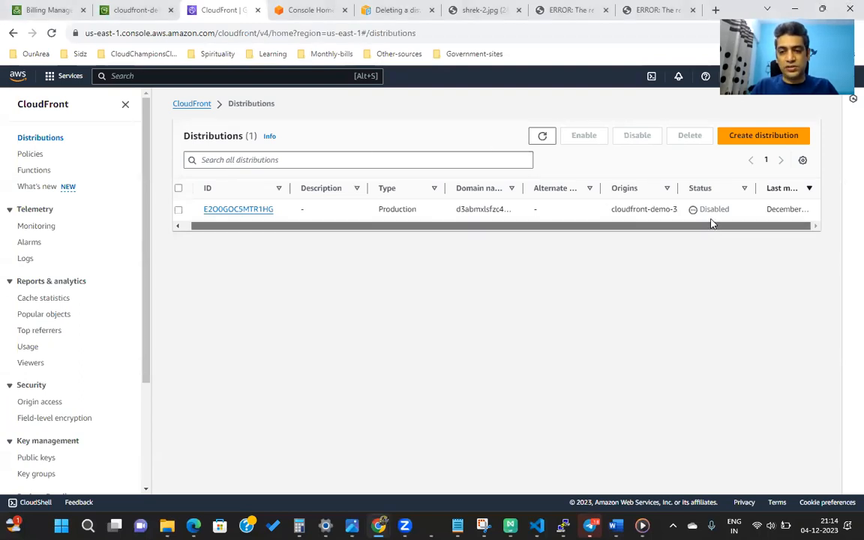
left_click_drag(707, 209, 809, 210)
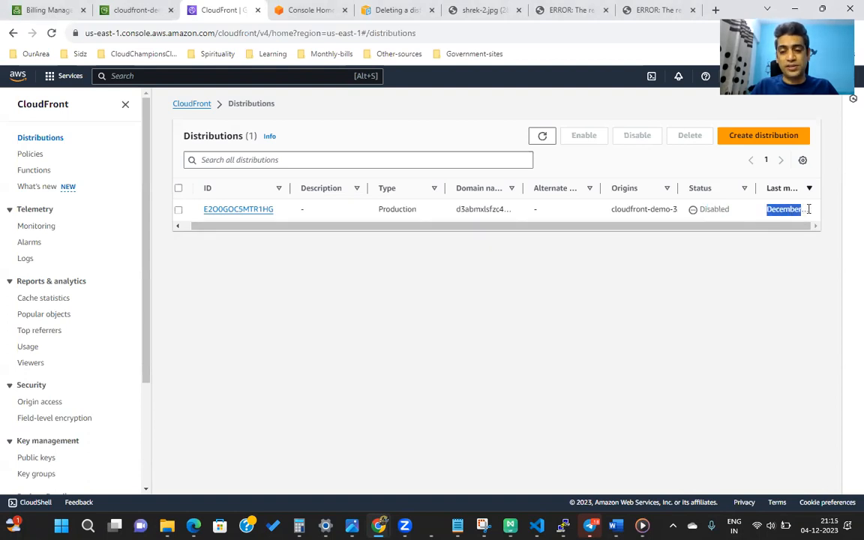
Permanently delete the disabled cloudfront-demo-3 distribution and refresh the distributions list
left_click(178, 211)
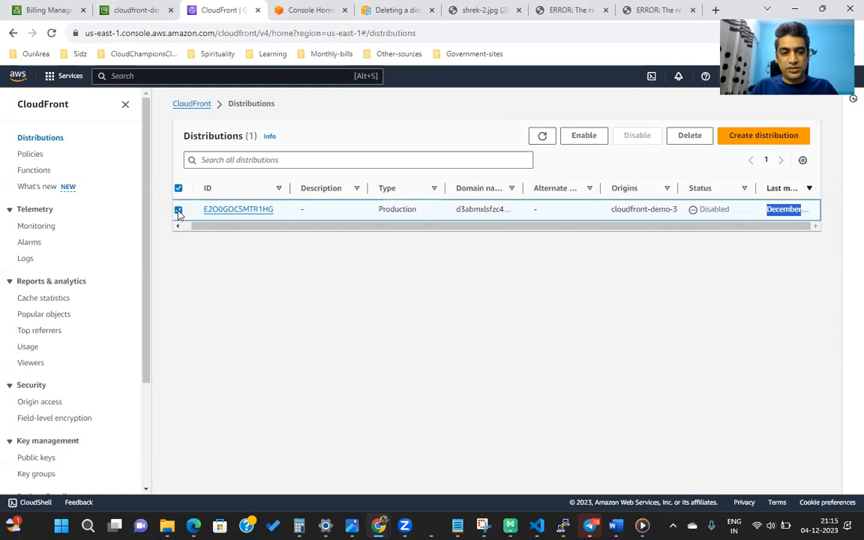
left_click(681, 143)
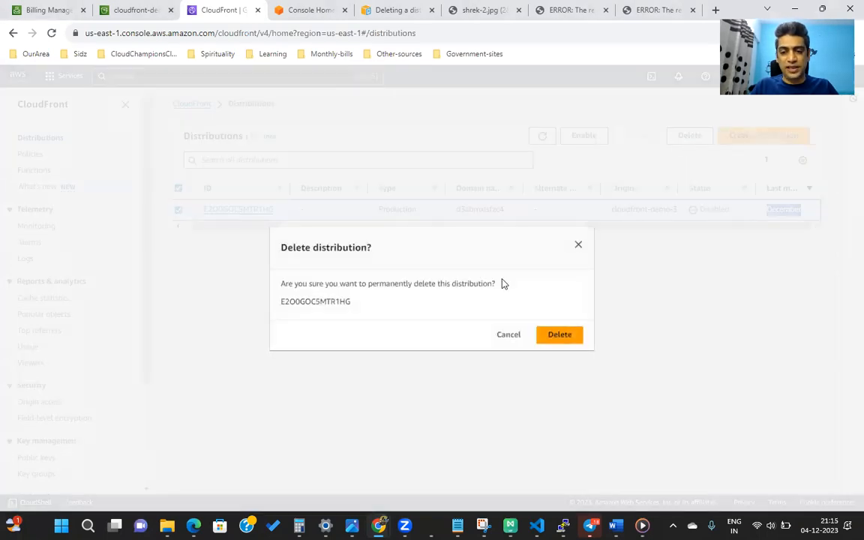
left_click(562, 338)
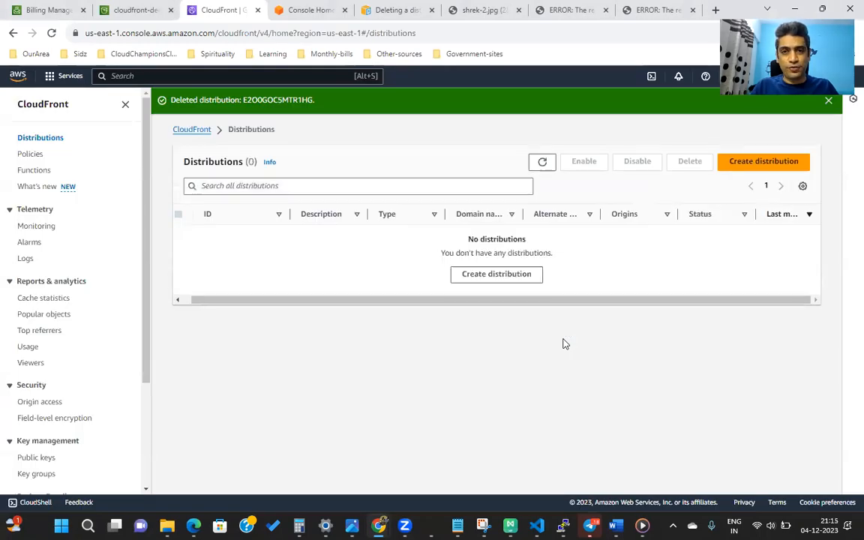
left_click(542, 163)
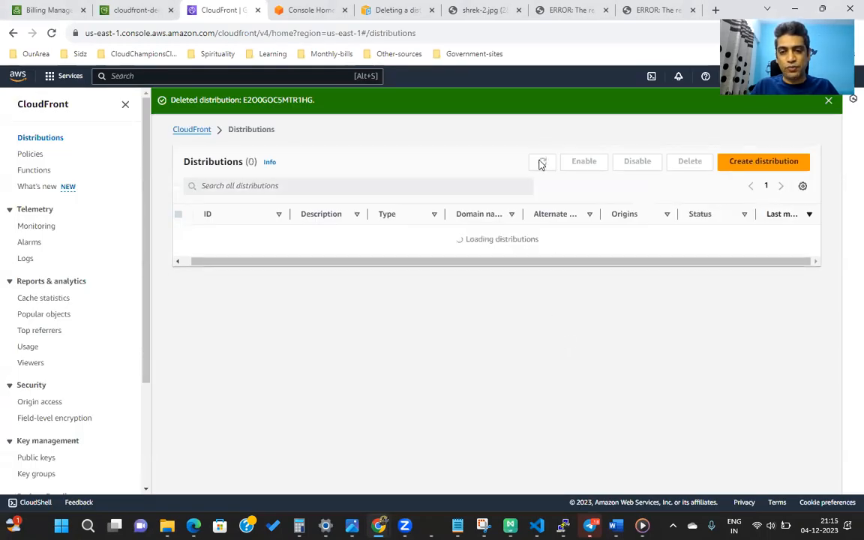